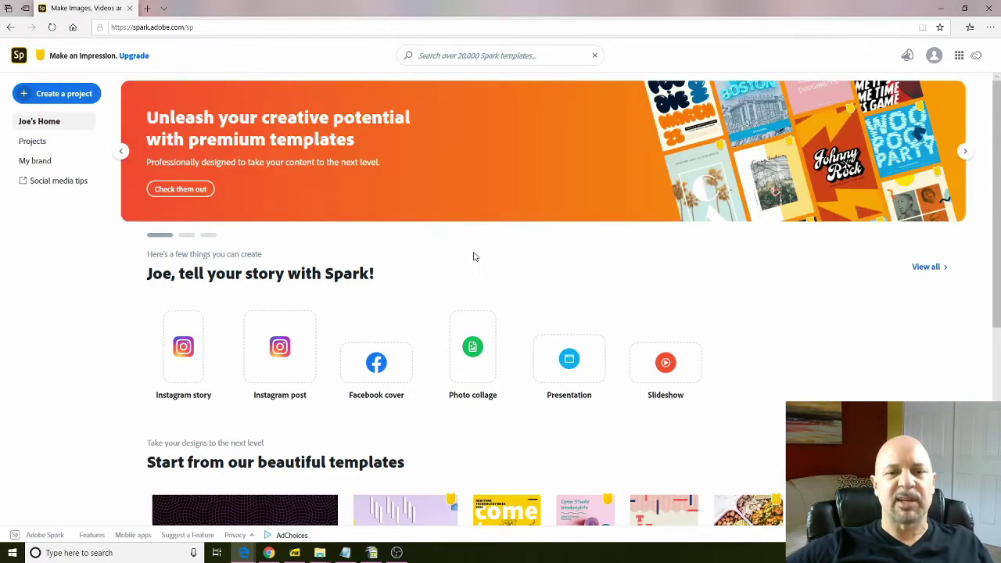
Step: Search the templates for 'youtube thumbnail' and show the results
{"action": "left_click", "coordinate": [479, 56]}
{"action": "type", "text": "youtube thumbnail"}
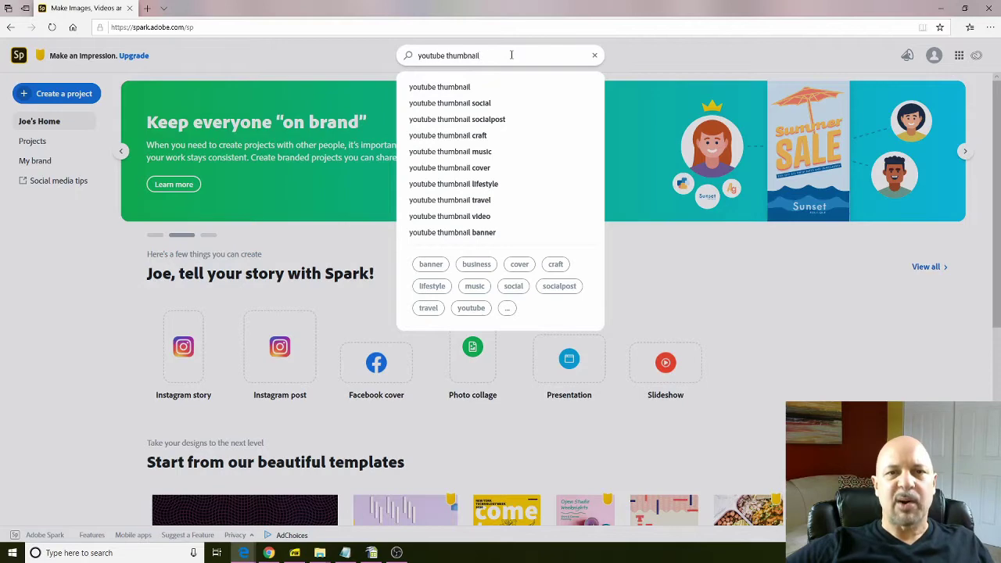
{"action": "left_click", "coordinate": [449, 89]}
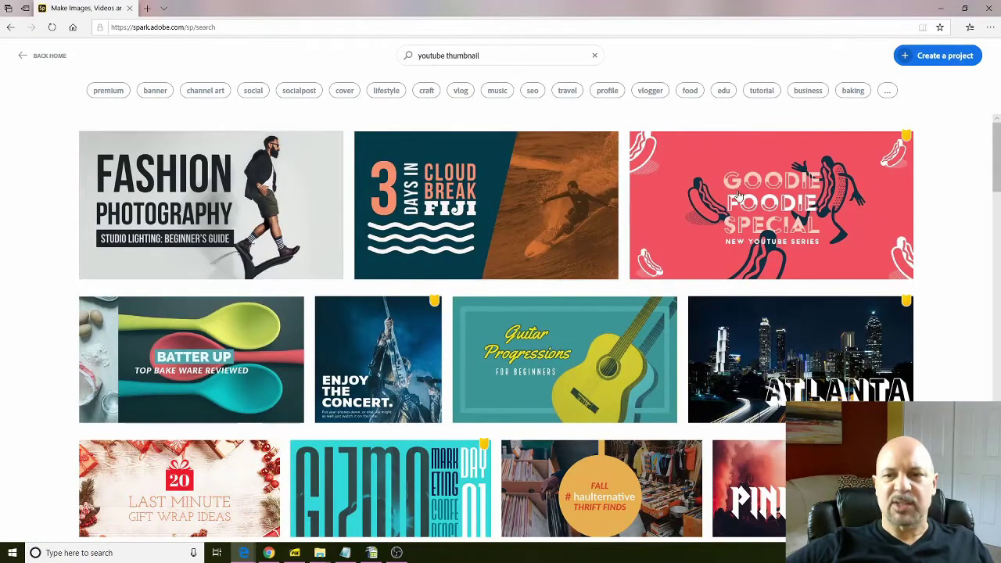
Step: Browse the thumbnail results and preview the Fashion Photography template
{"action": "scroll", "coordinate": [731, 270], "scroll_direction": "down", "scroll_amount": 1}
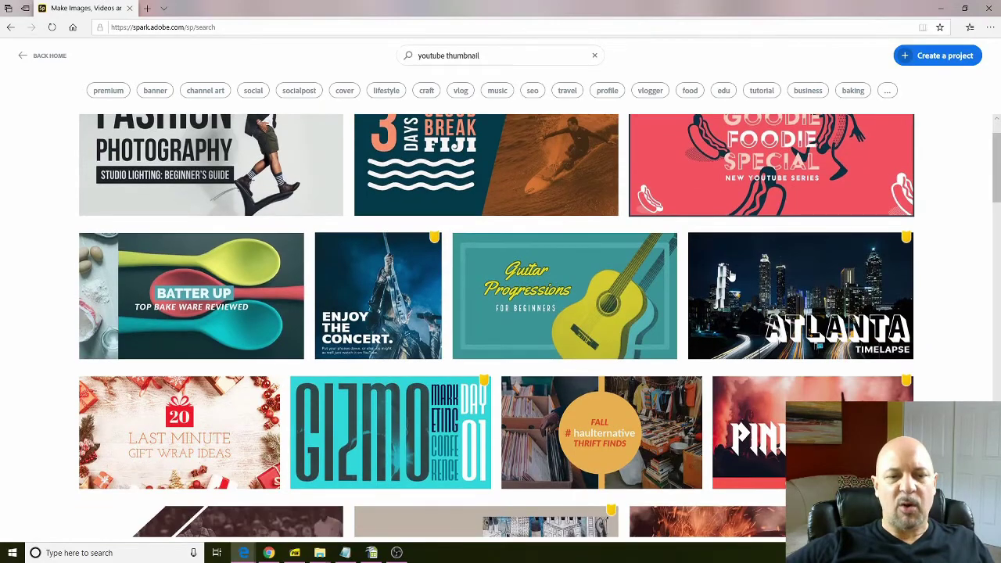
{"action": "scroll", "coordinate": [730, 275], "scroll_direction": "down", "scroll_amount": 1}
{"action": "scroll", "coordinate": [729, 275], "scroll_direction": "down", "scroll_amount": 2}
{"action": "scroll", "coordinate": [730, 275], "scroll_direction": "down", "scroll_amount": 2}
{"action": "scroll", "coordinate": [731, 276], "scroll_direction": "down", "scroll_amount": 2}
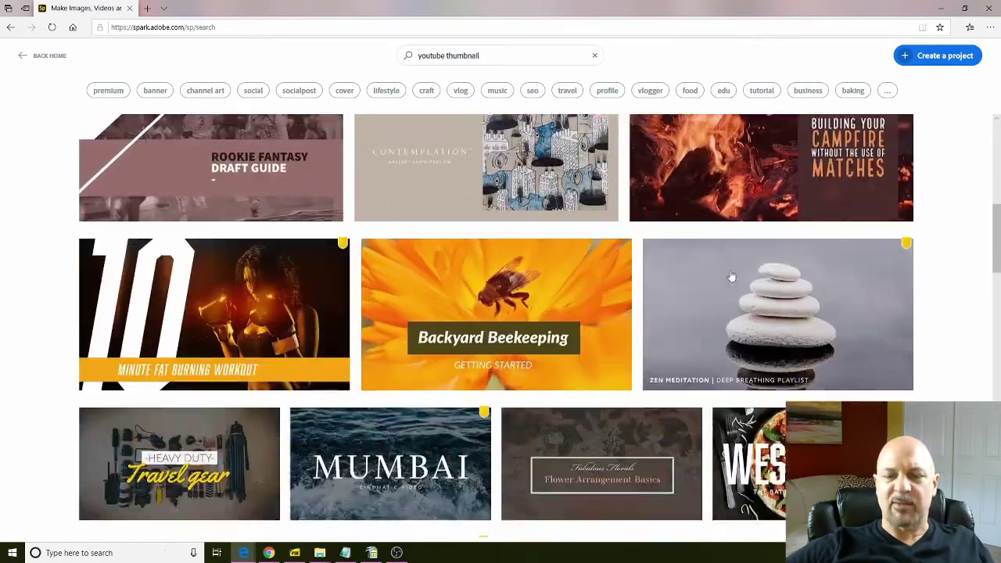
{"action": "scroll", "coordinate": [731, 277], "scroll_direction": "down", "scroll_amount": 2}
{"action": "scroll", "coordinate": [732, 277], "scroll_direction": "up", "scroll_amount": 2}
{"action": "scroll", "coordinate": [731, 276], "scroll_direction": "up", "scroll_amount": 2}
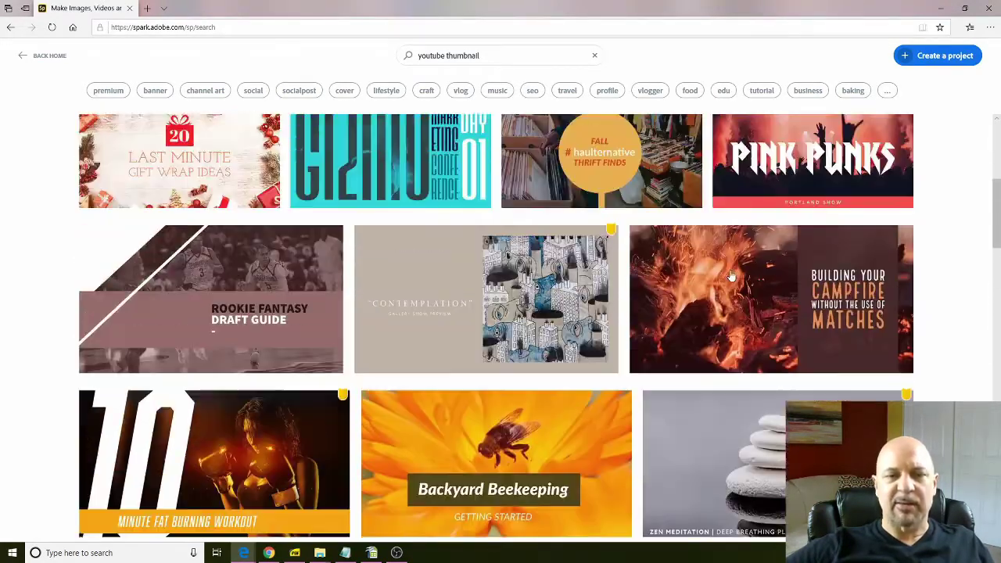
{"action": "scroll", "coordinate": [732, 276], "scroll_direction": "up", "scroll_amount": 3}
{"action": "scroll", "coordinate": [731, 276], "scroll_direction": "up", "scroll_amount": 2}
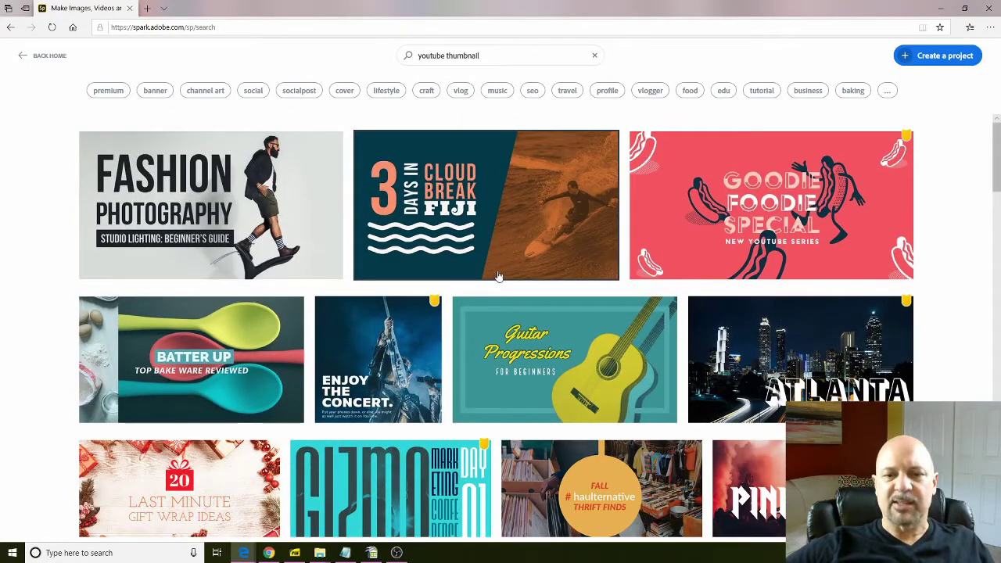
{"action": "scroll", "coordinate": [438, 293], "scroll_direction": "down", "scroll_amount": 2}
{"action": "scroll", "coordinate": [352, 319], "scroll_direction": "up", "scroll_amount": 1}
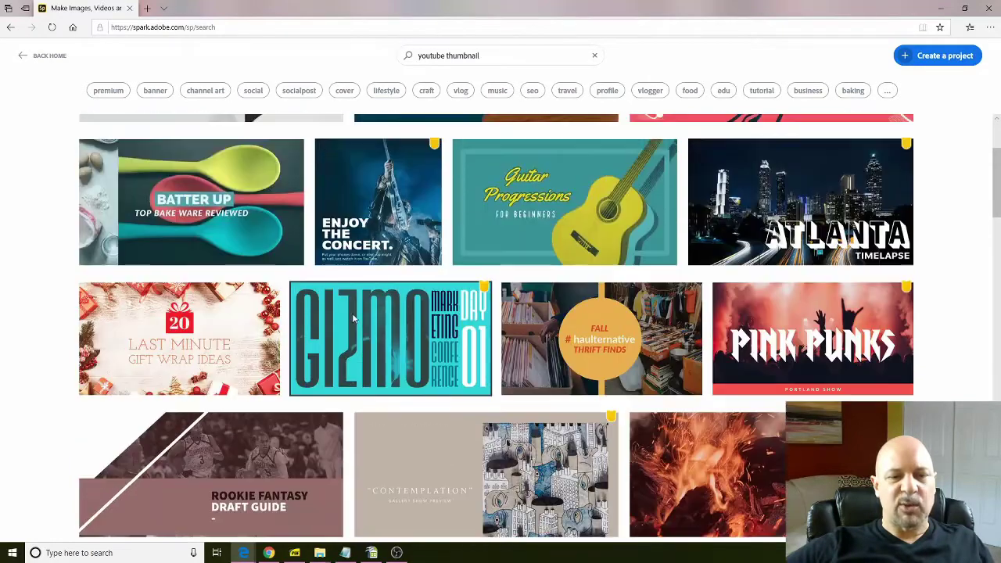
{"action": "scroll", "coordinate": [353, 318], "scroll_direction": "up", "scroll_amount": 2}
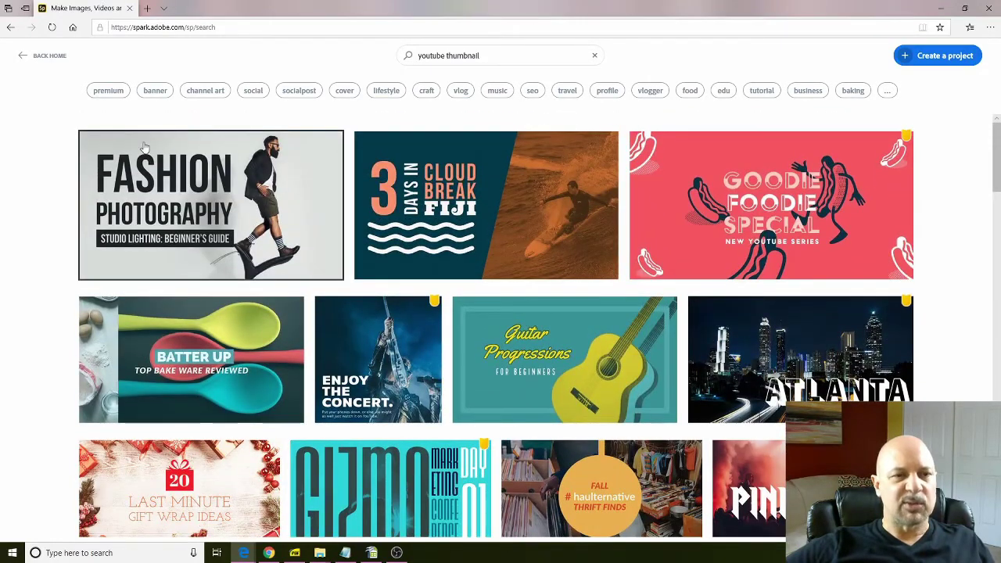
{"action": "left_click", "coordinate": [295, 189]}
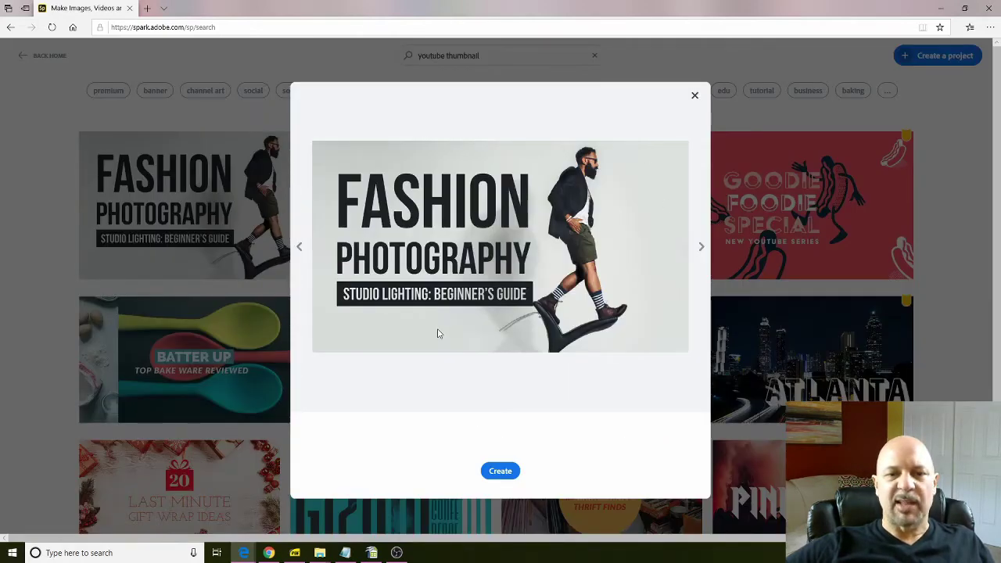
Step: Create a new post in the editor from the Fashion Photography template
{"action": "left_click", "coordinate": [499, 473]}
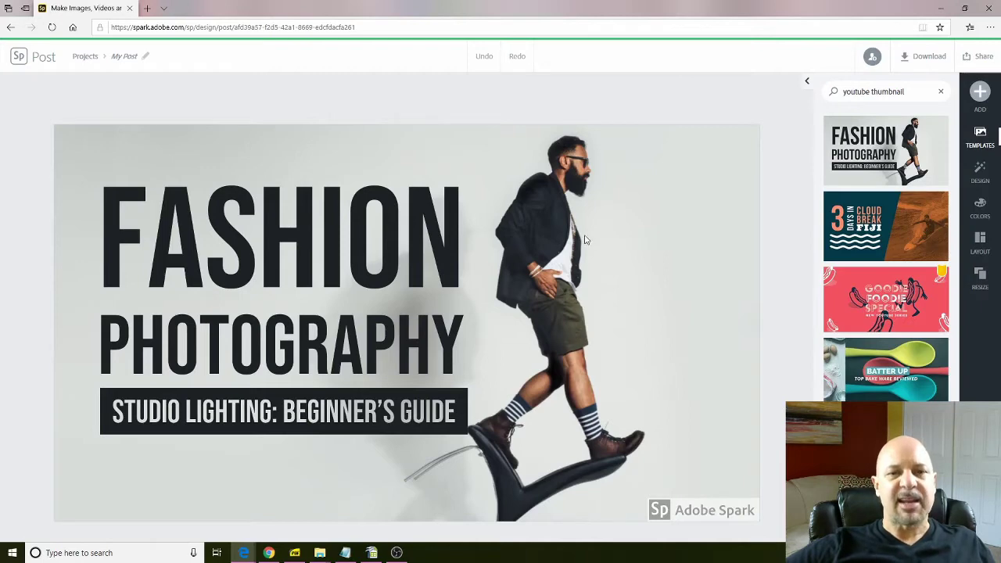
Step: Rename the project from 'My Post' to 'demo'
{"action": "left_click", "coordinate": [145, 58]}
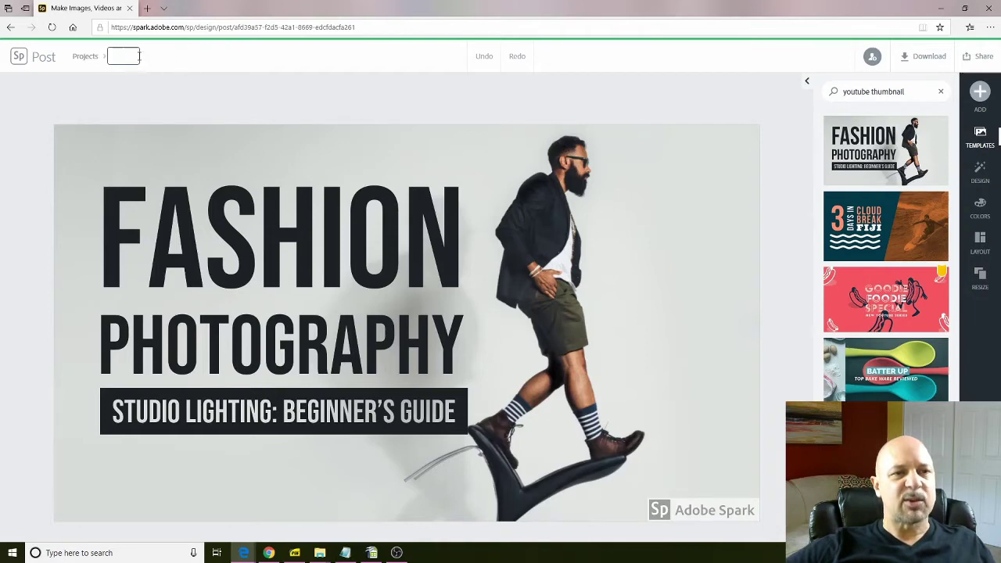
{"action": "type", "text": "demo"}
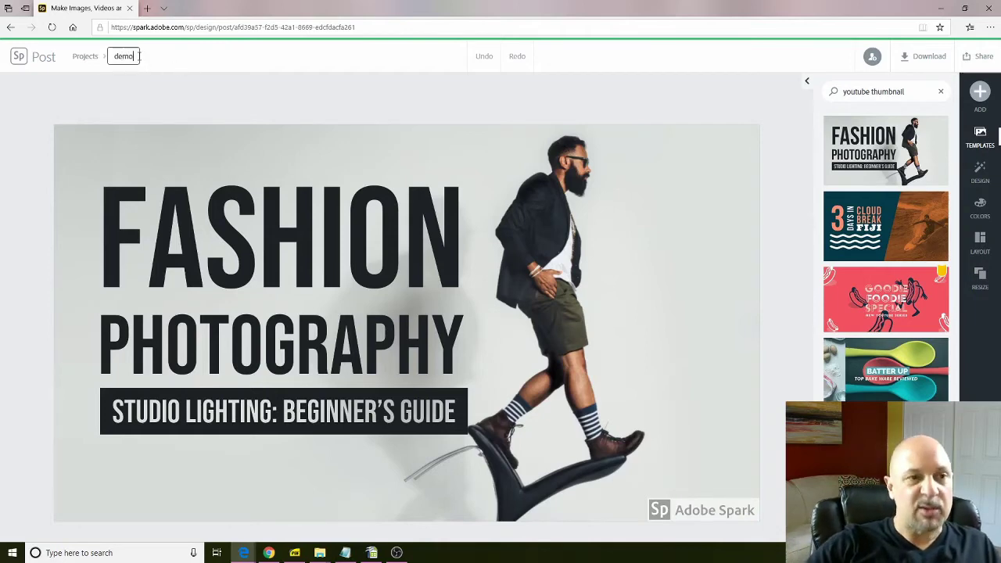
{"action": "left_click", "coordinate": [153, 92]}
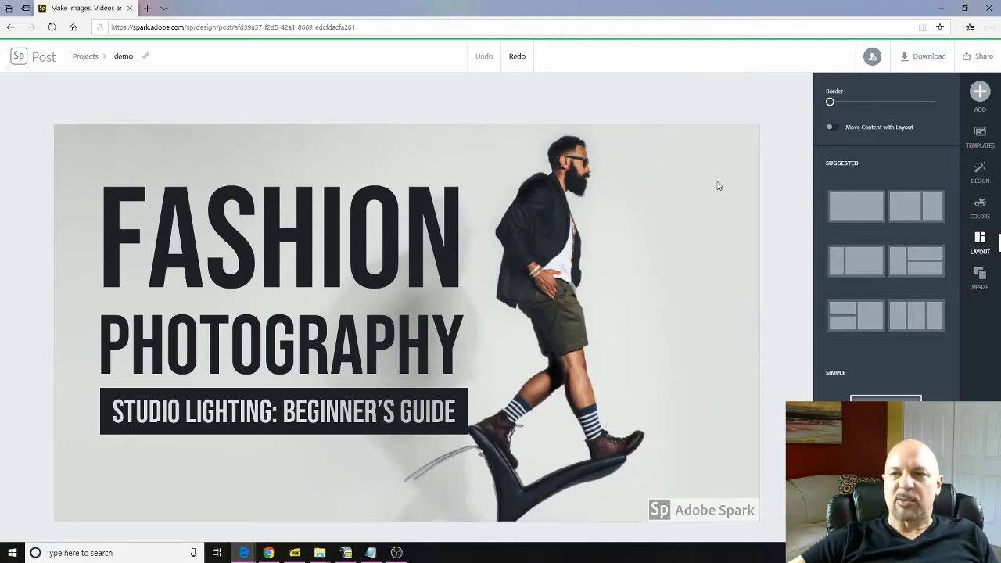
Step: Show the youtube thumbnail template list again beside the Fashion Photography post
{"action": "left_click", "coordinate": [984, 135]}
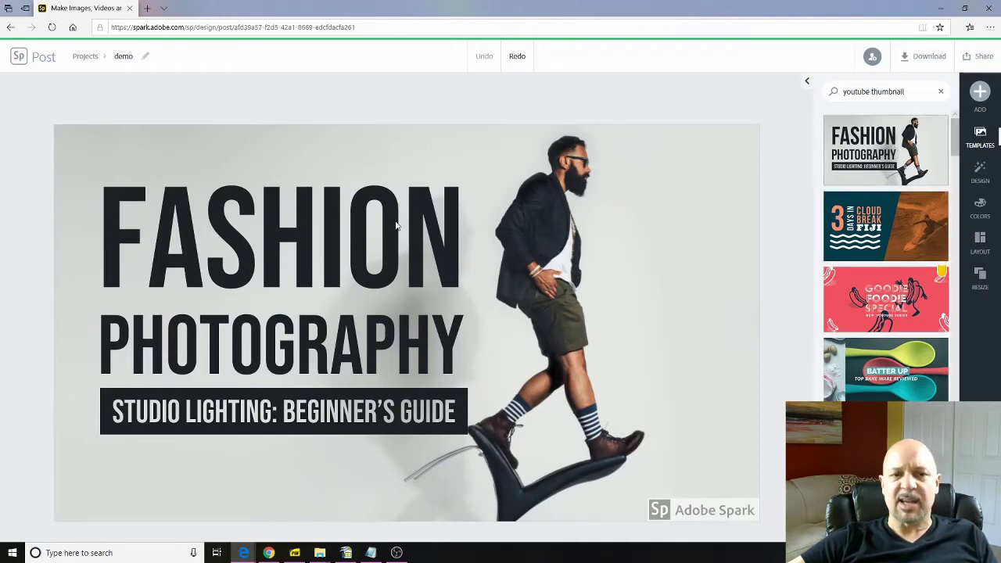
Step: Try the Winter Gear design variation, then undo it to restore the original look
{"action": "left_click", "coordinate": [980, 172]}
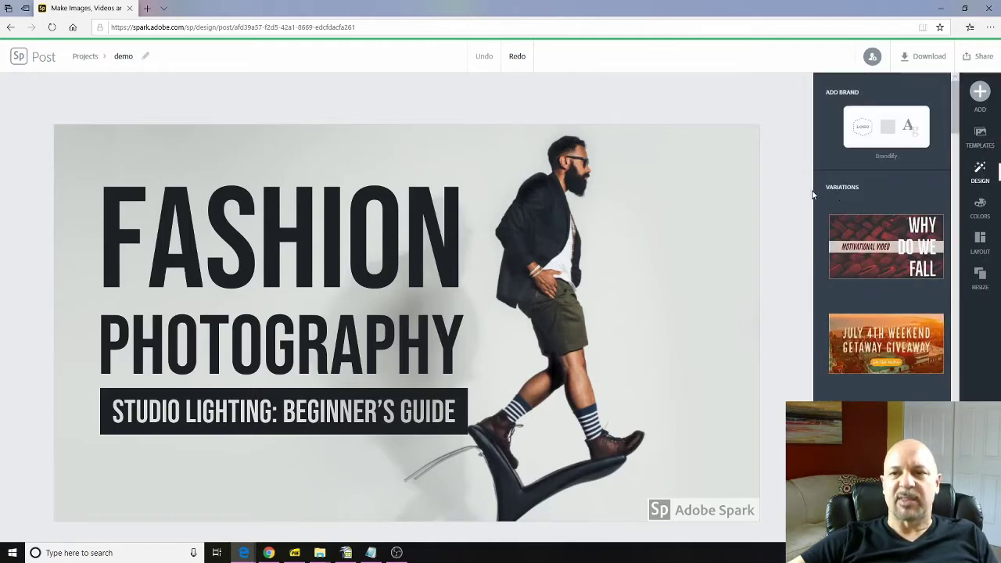
{"action": "scroll", "coordinate": [872, 235], "scroll_direction": "down", "scroll_amount": 2}
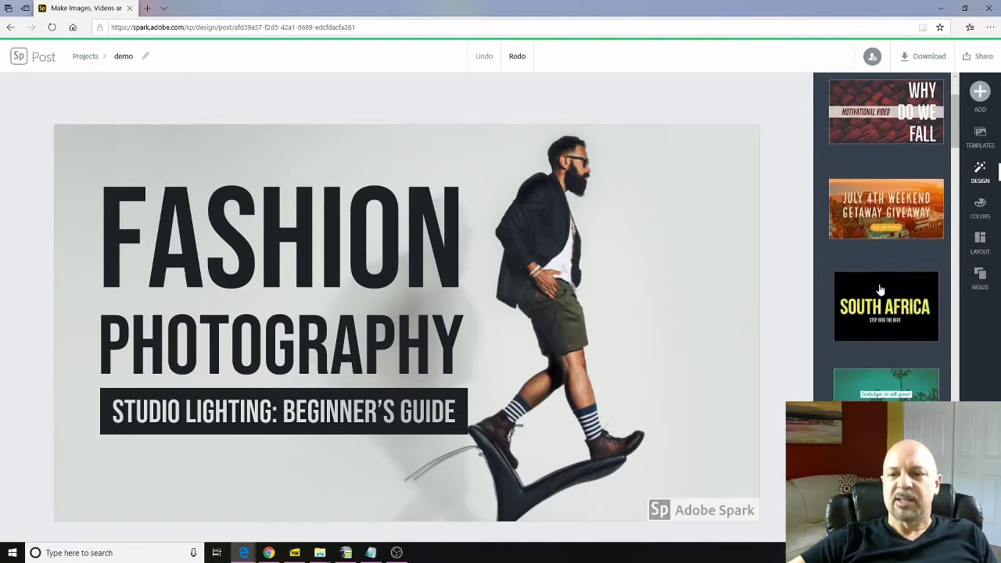
{"action": "scroll", "coordinate": [879, 283], "scroll_direction": "down", "scroll_amount": 1}
{"action": "scroll", "coordinate": [879, 288], "scroll_direction": "down", "scroll_amount": 2}
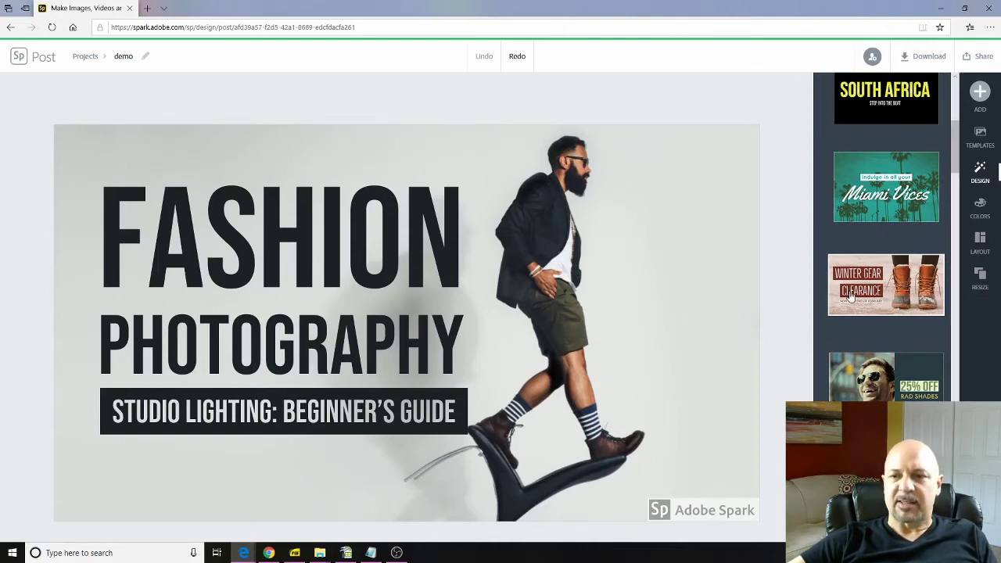
{"action": "left_click", "coordinate": [912, 288]}
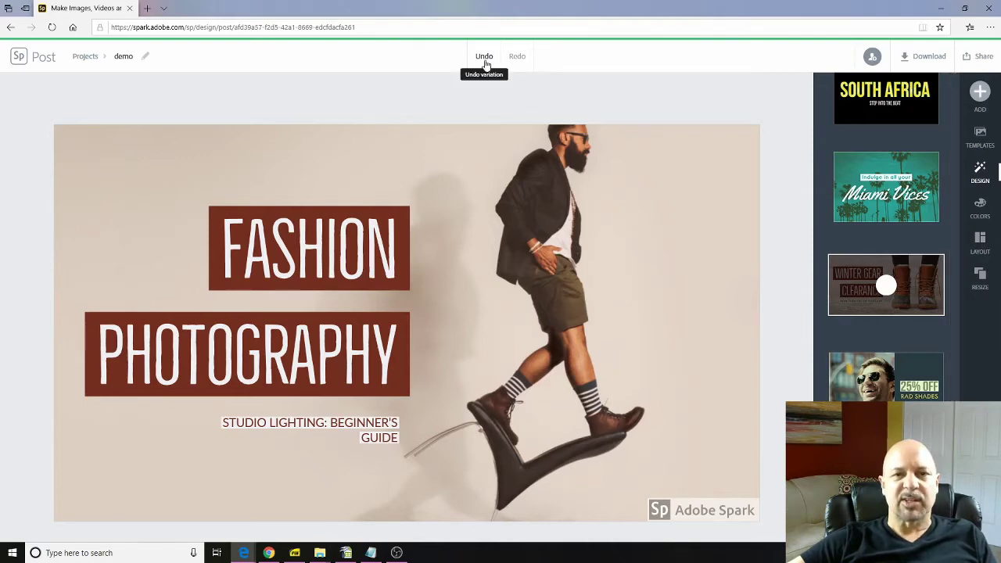
{"action": "left_click", "coordinate": [484, 56]}
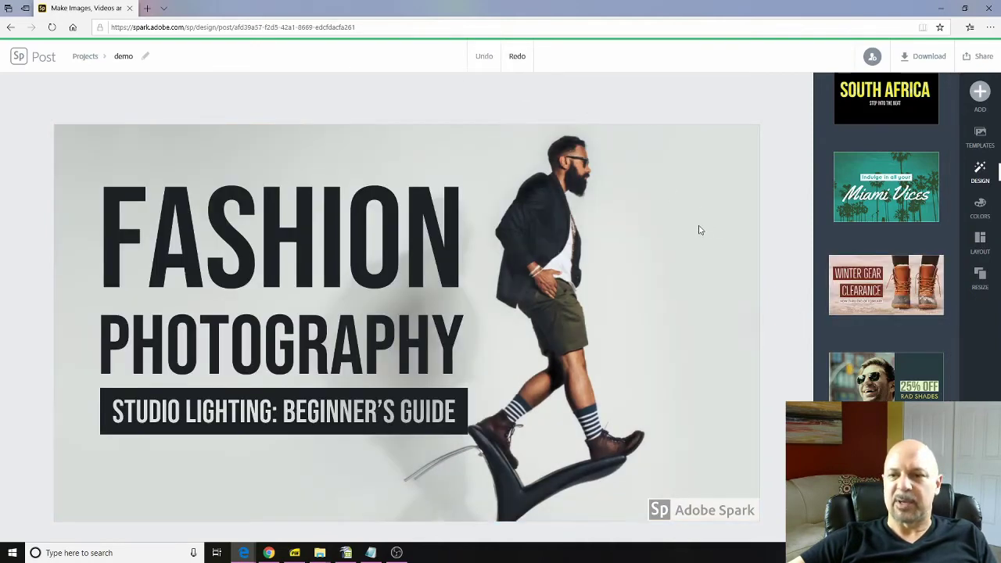
Step: Replace the 'Fashion Photography' headline text with 'YouTube Thumbnail Maker'
{"action": "left_click", "coordinate": [283, 238]}
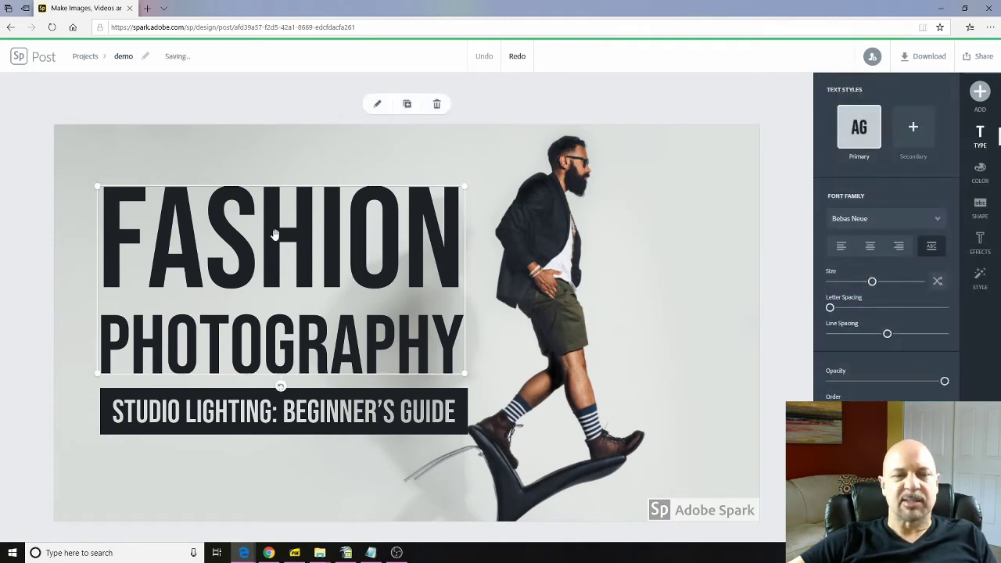
{"action": "left_click", "coordinate": [276, 235]}
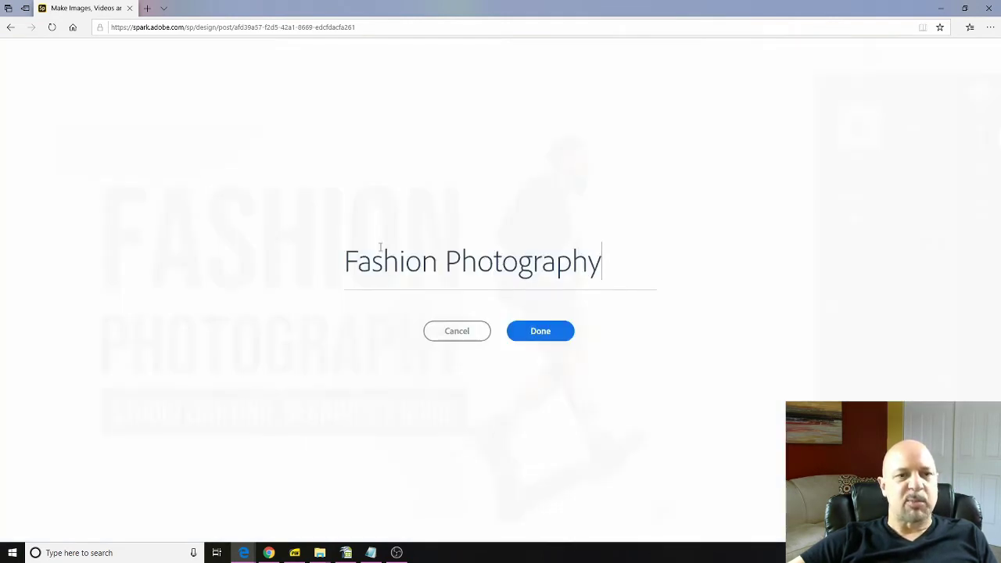
{"action": "left_click_drag", "start_coordinate": [603, 263], "coordinate": [323, 259]}
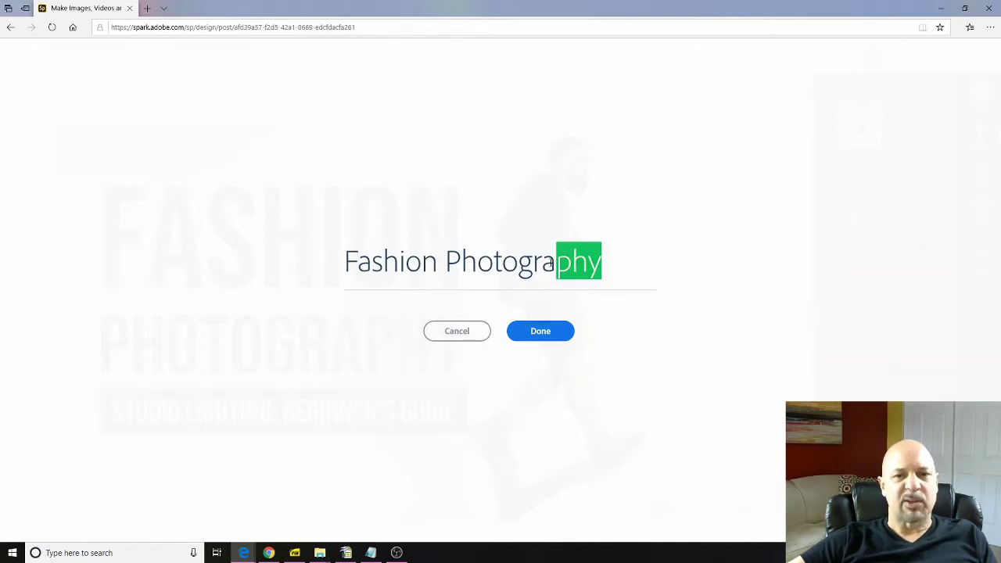
{"action": "type", "text": "Y"}
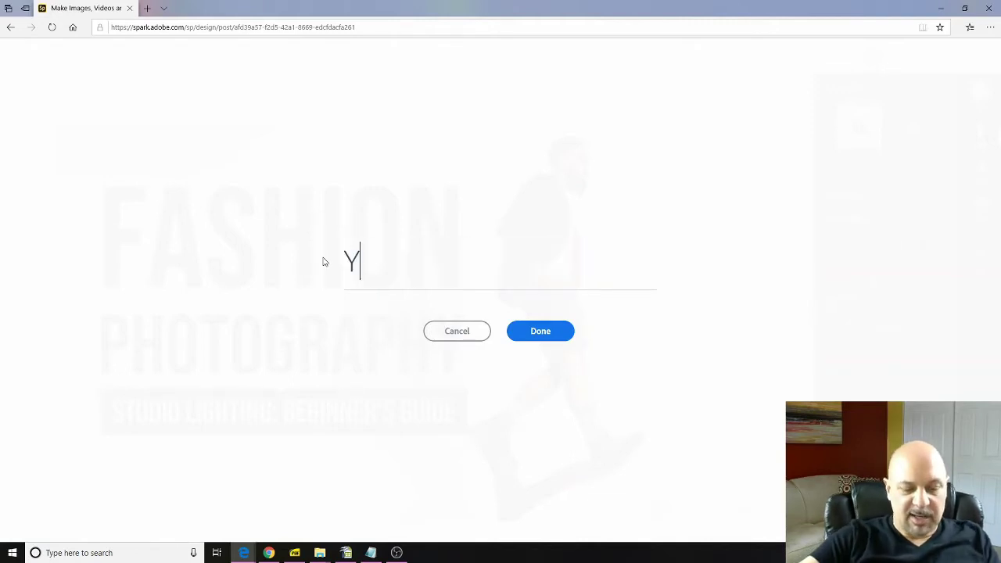
{"action": "type", "text": "out"}
{"action": "key", "text": "BackSpace"}
{"action": "type", "text": "T"}
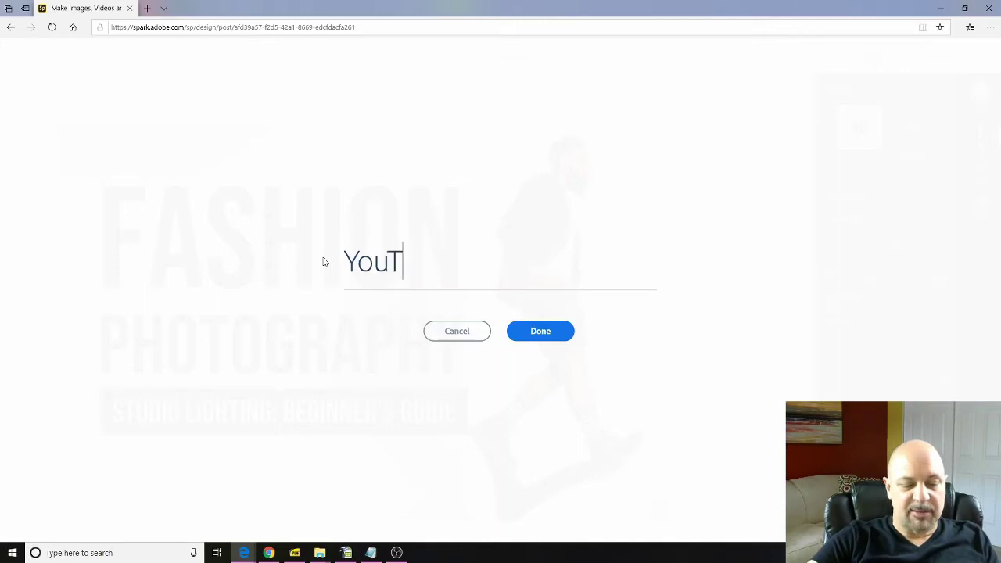
{"action": "type", "text": "ube T"}
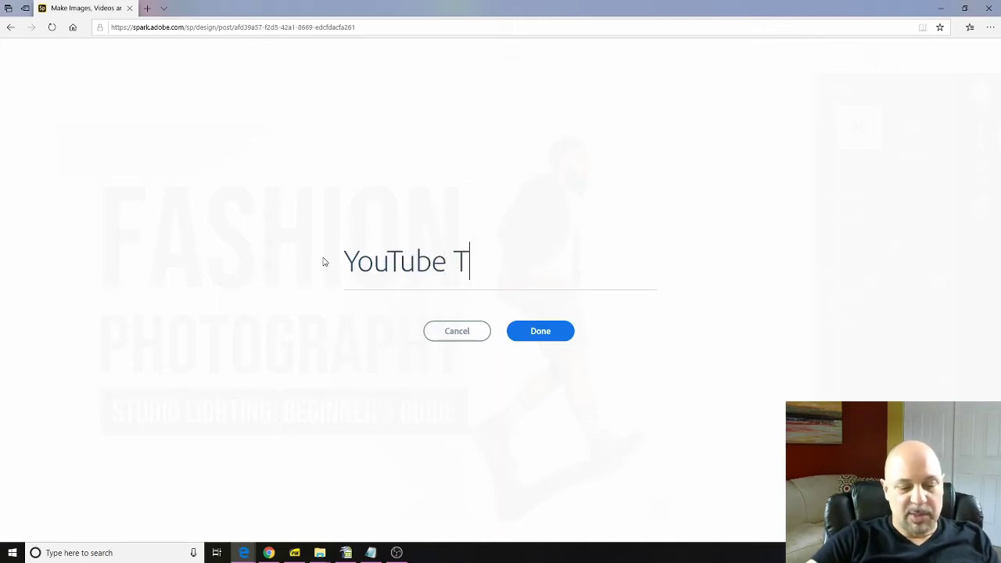
{"action": "type", "text": "humb"}
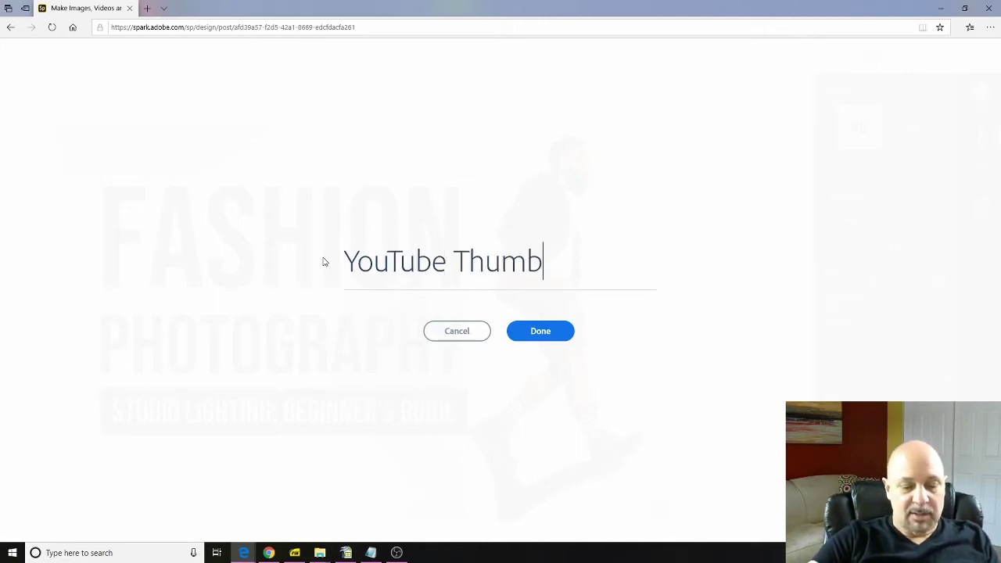
{"action": "type", "text": "nail"}
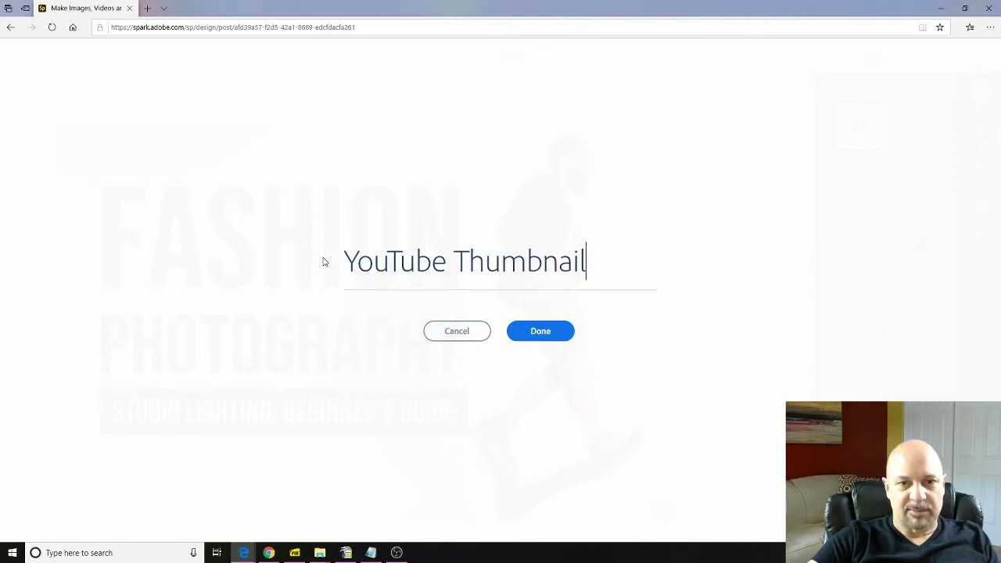
{"action": "type", "text": " Maker"}
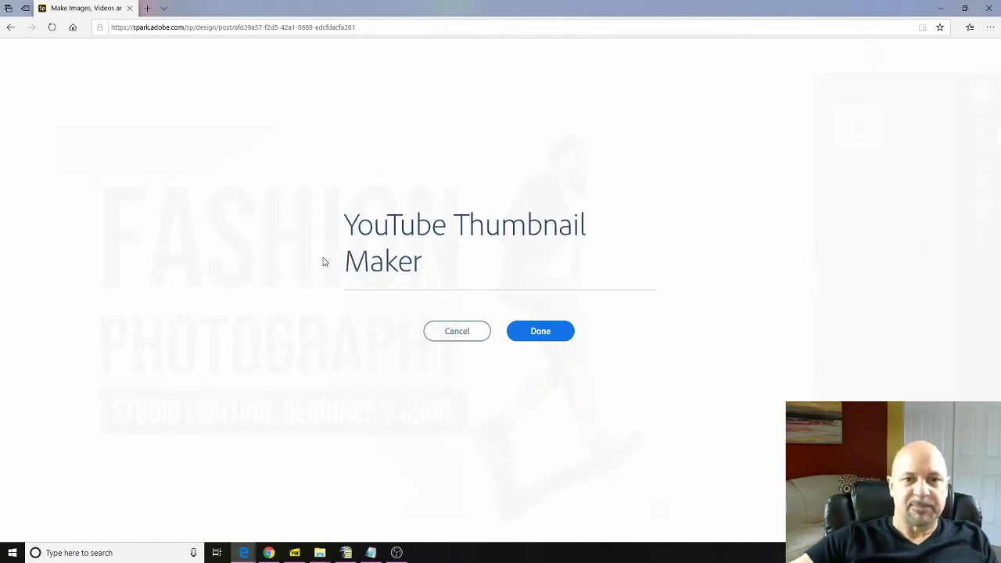
{"action": "left_click", "coordinate": [536, 334]}
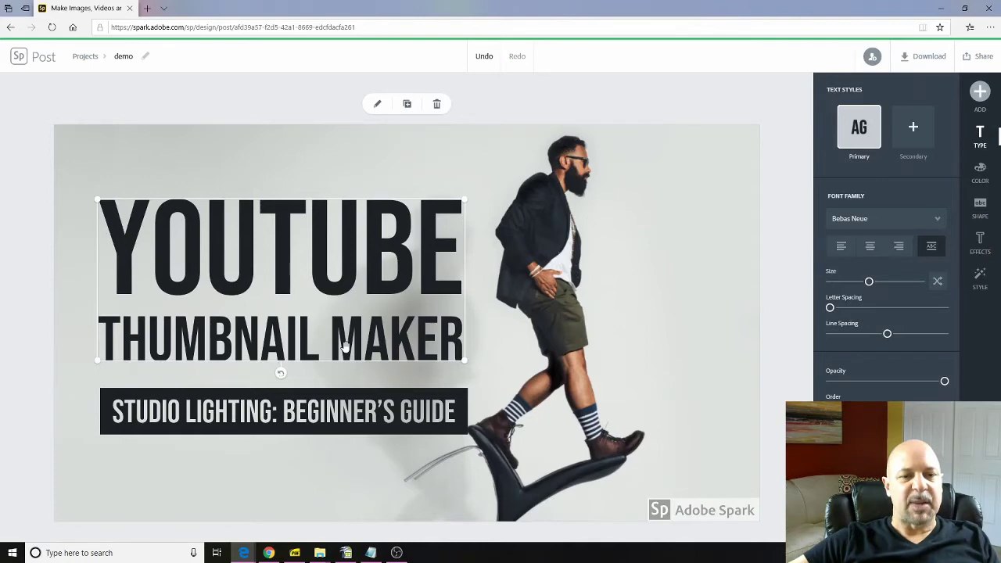
Step: Replace the STUDIO LIGHTING subtitle with '5 Minute Tutorial' and enlarge its text box
{"action": "left_click", "coordinate": [244, 416]}
{"action": "left_click", "coordinate": [244, 417]}
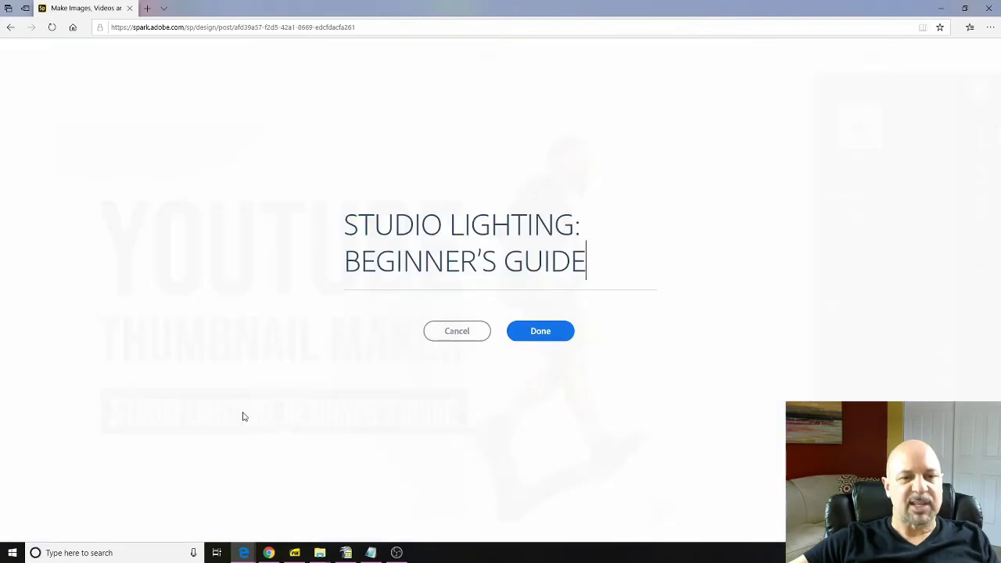
{"action": "mouse_move", "coordinate": [594, 261]}
{"action": "left_mouse_down"}
{"action": "mouse_move", "coordinate": [505, 261]}
{"action": "mouse_move", "coordinate": [342, 227]}
{"action": "left_mouse_up"}
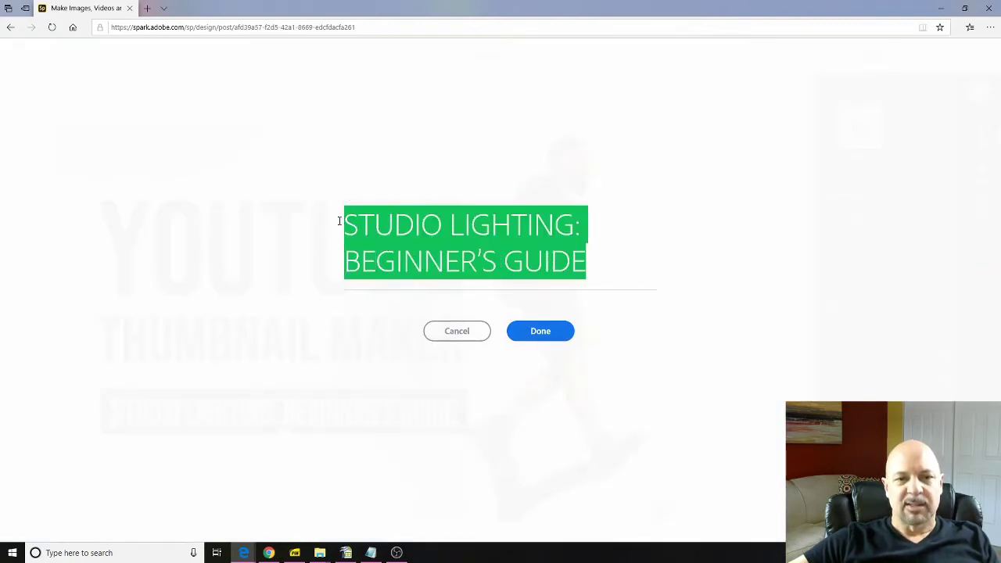
{"action": "type", "text": "5 "}
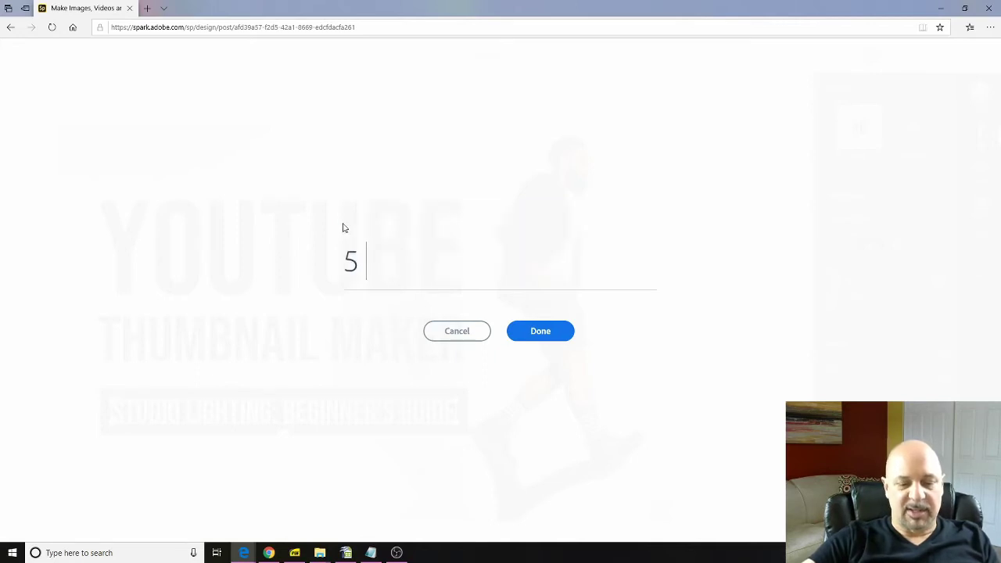
{"action": "type", "text": "Minute "}
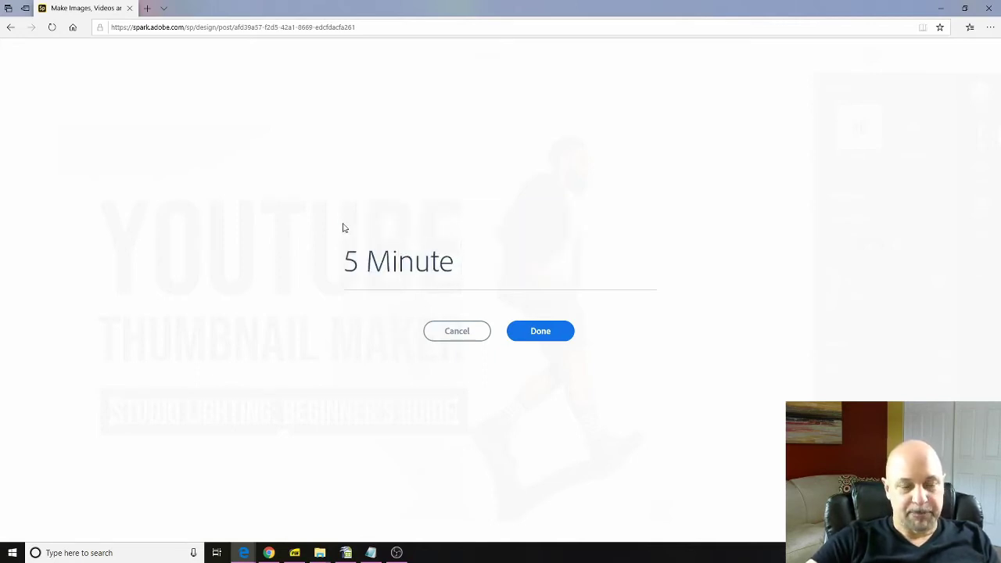
{"action": "type", "text": "Tutorial"}
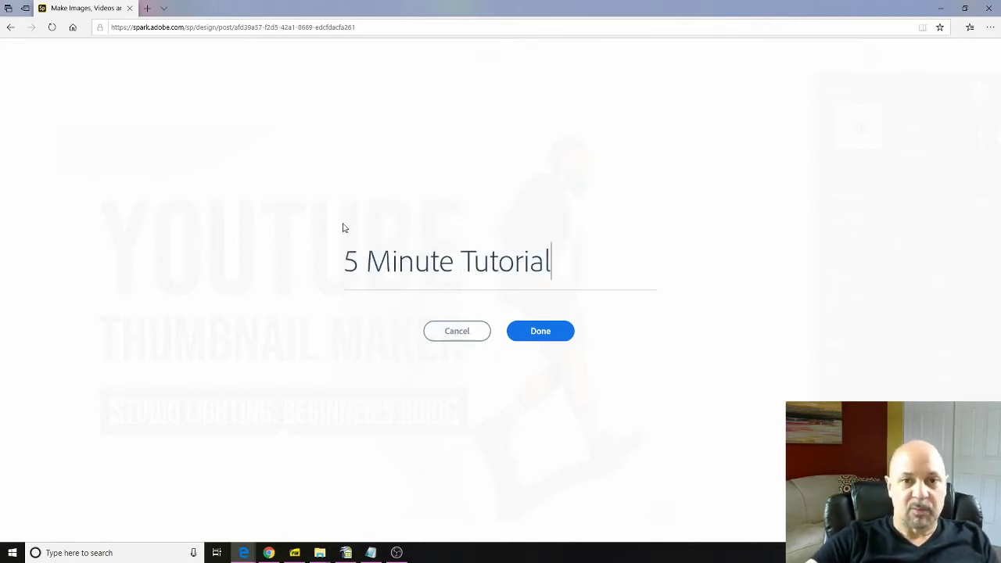
{"action": "left_click", "coordinate": [536, 331]}
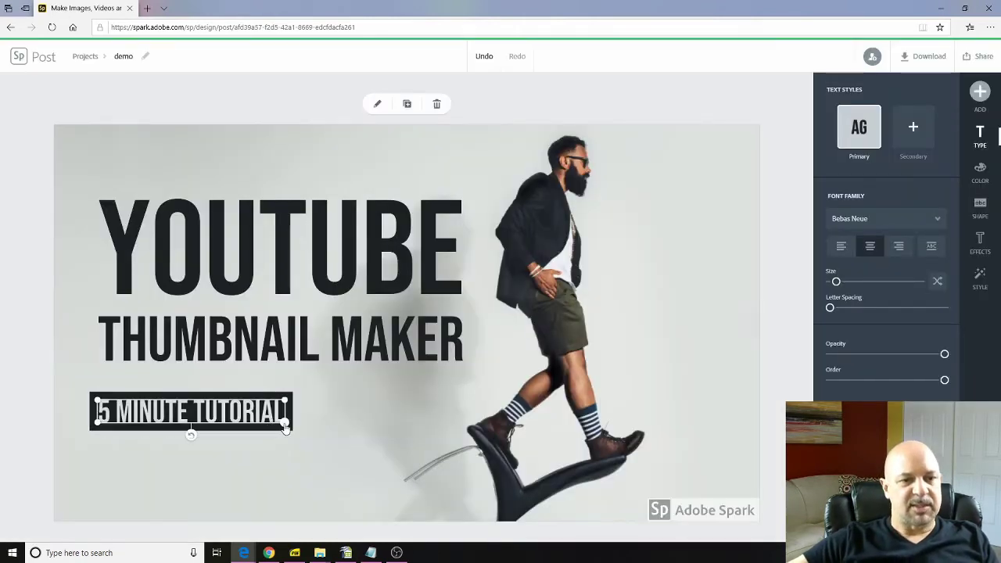
{"action": "left_click_drag", "start_coordinate": [286, 428], "coordinate": [424, 439]}
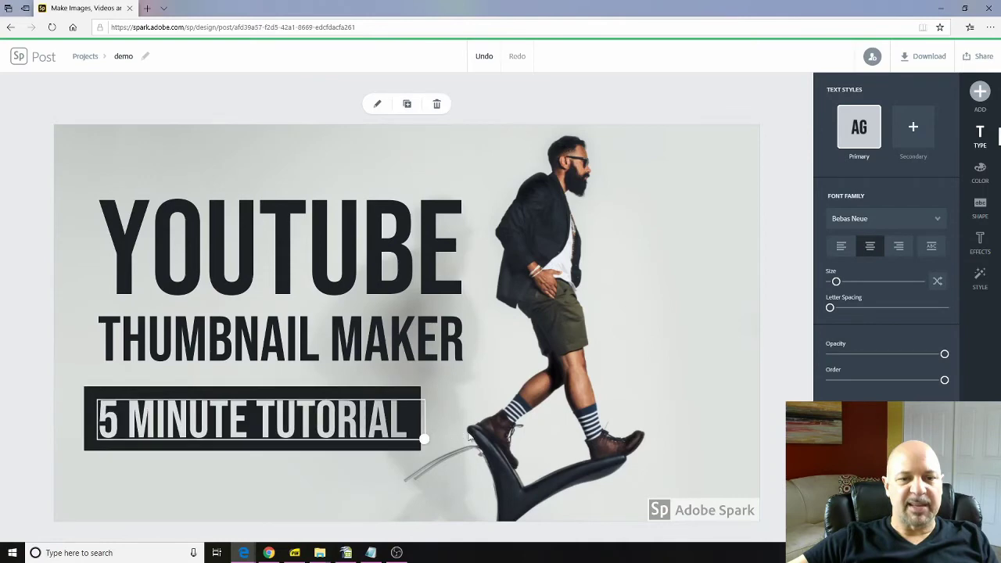
{"action": "left_click_drag", "start_coordinate": [469, 437], "coordinate": [495, 447]}
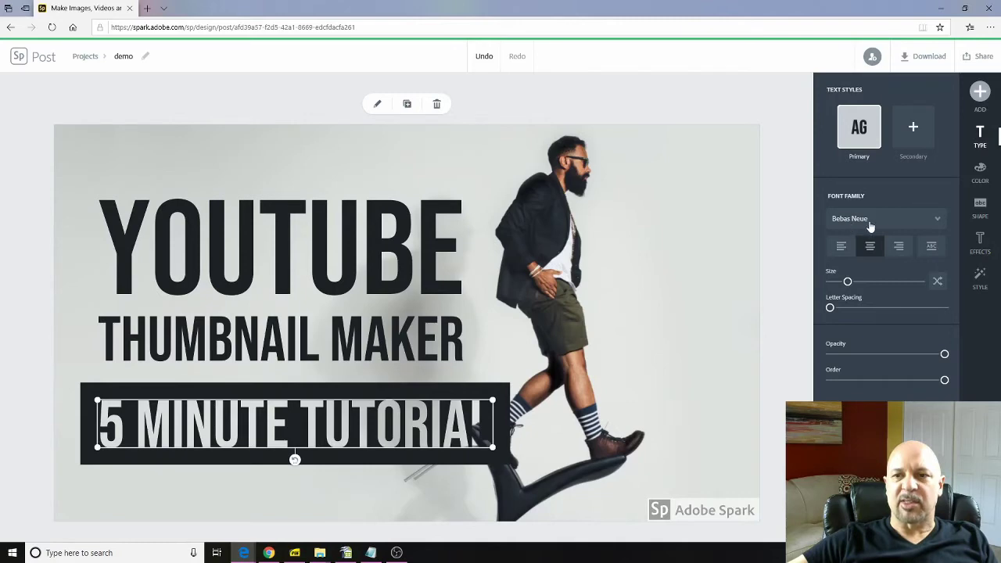
{"action": "left_click", "coordinate": [933, 220]}
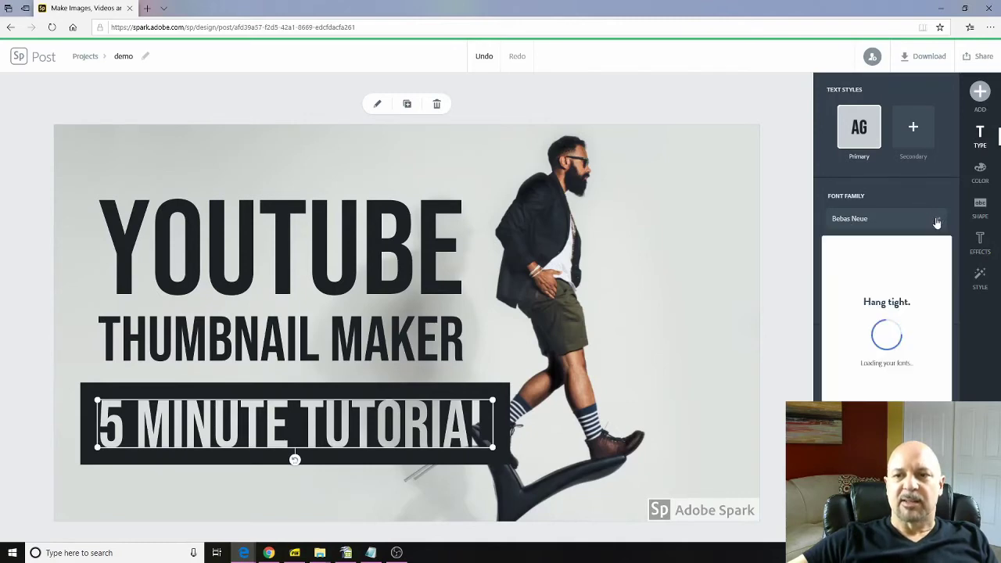
{"action": "scroll", "coordinate": [873, 289], "scroll_direction": "down", "scroll_amount": 3}
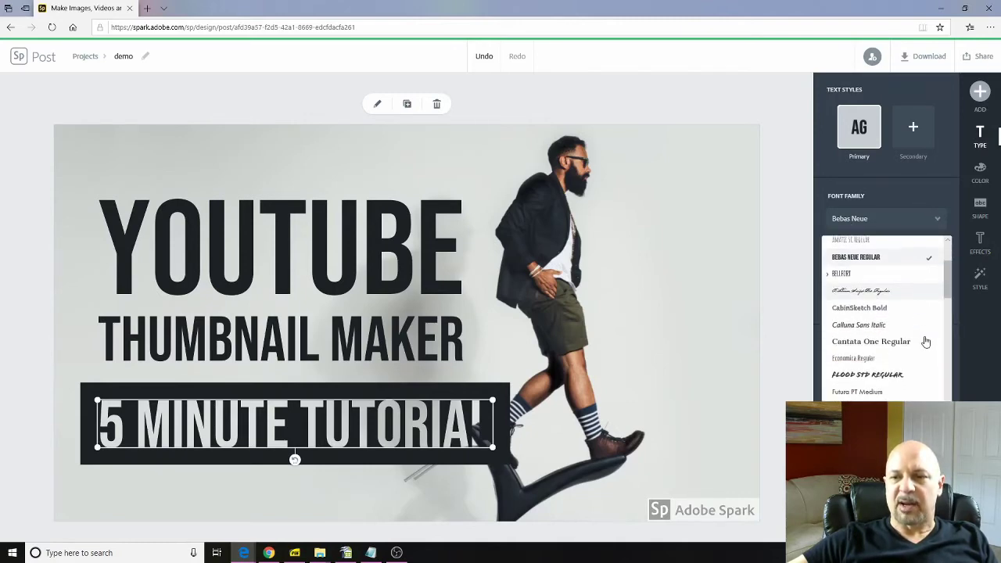
{"action": "scroll", "coordinate": [925, 340], "scroll_direction": "down", "scroll_amount": 3}
{"action": "scroll", "coordinate": [903, 335], "scroll_direction": "down", "scroll_amount": 3}
{"action": "scroll", "coordinate": [861, 331], "scroll_direction": "down", "scroll_amount": 3}
{"action": "scroll", "coordinate": [868, 360], "scroll_direction": "down", "scroll_amount": 3}
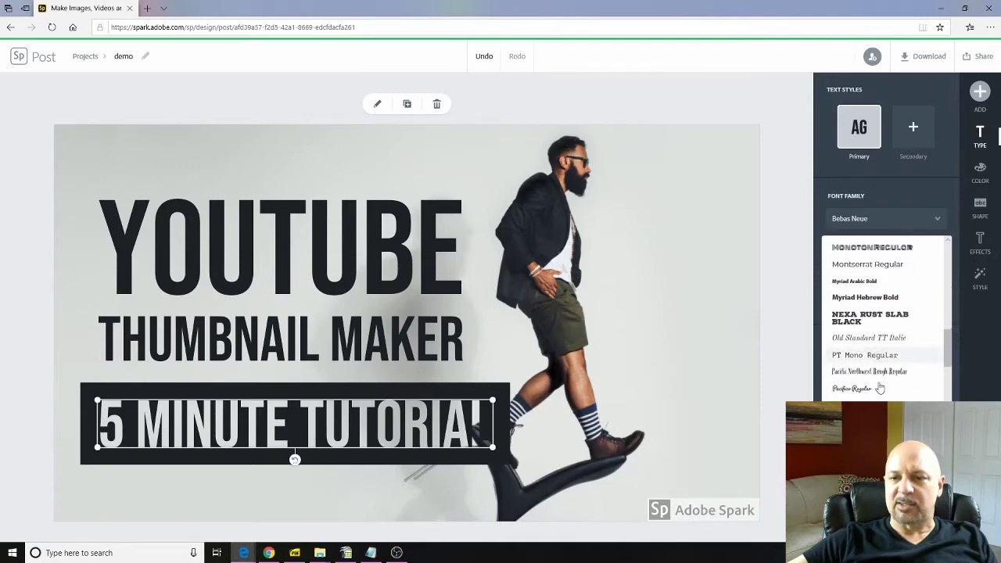
{"action": "scroll", "coordinate": [878, 386], "scroll_direction": "down", "scroll_amount": 3}
{"action": "scroll", "coordinate": [881, 388], "scroll_direction": "down", "scroll_amount": 3}
{"action": "scroll", "coordinate": [868, 384], "scroll_direction": "up", "scroll_amount": 1}
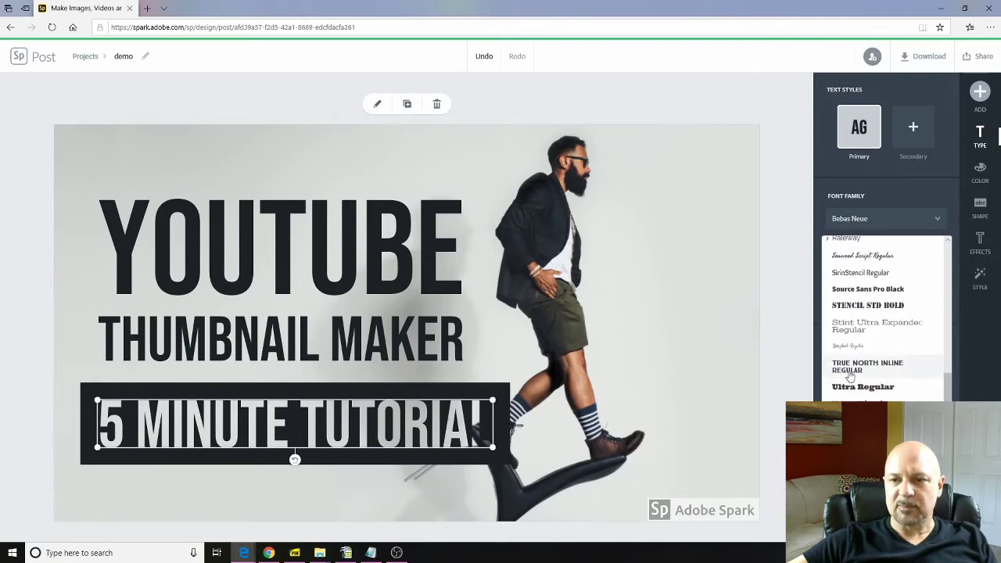
{"action": "left_click", "coordinate": [852, 371]}
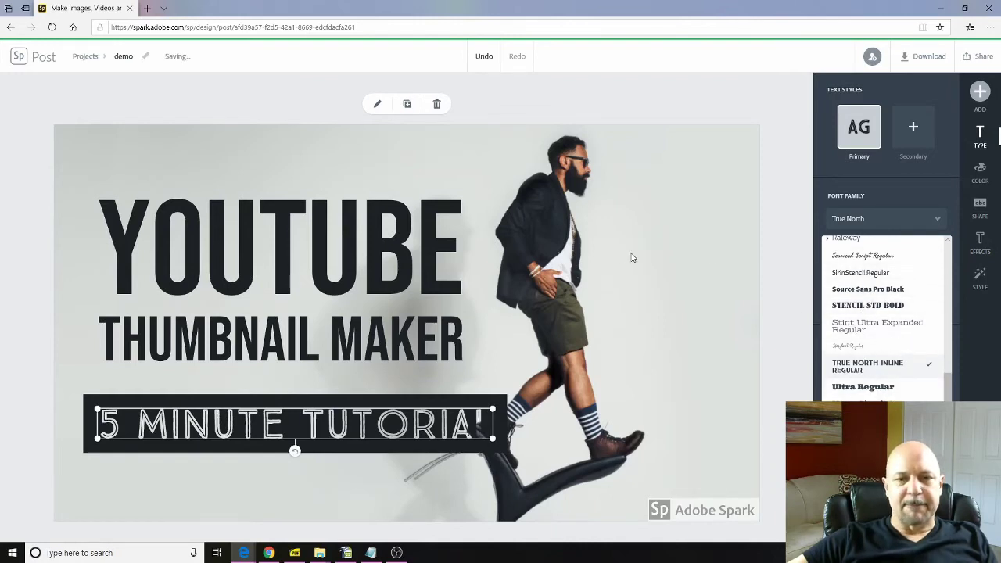
{"action": "left_click", "coordinate": [482, 57]}
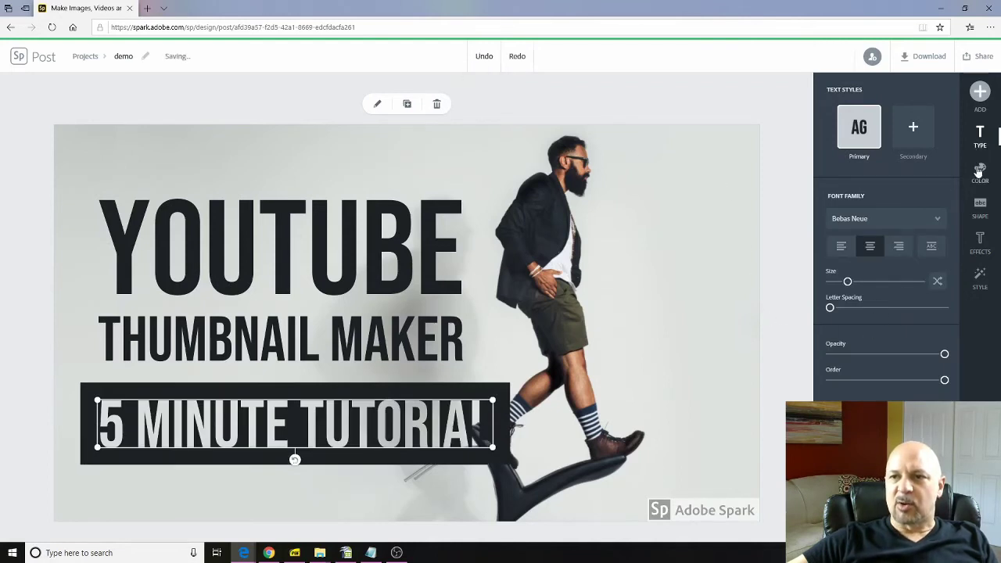
Step: Make the bar behind the tutorial line magenta and try blue on the 5
{"action": "left_click", "coordinate": [981, 172]}
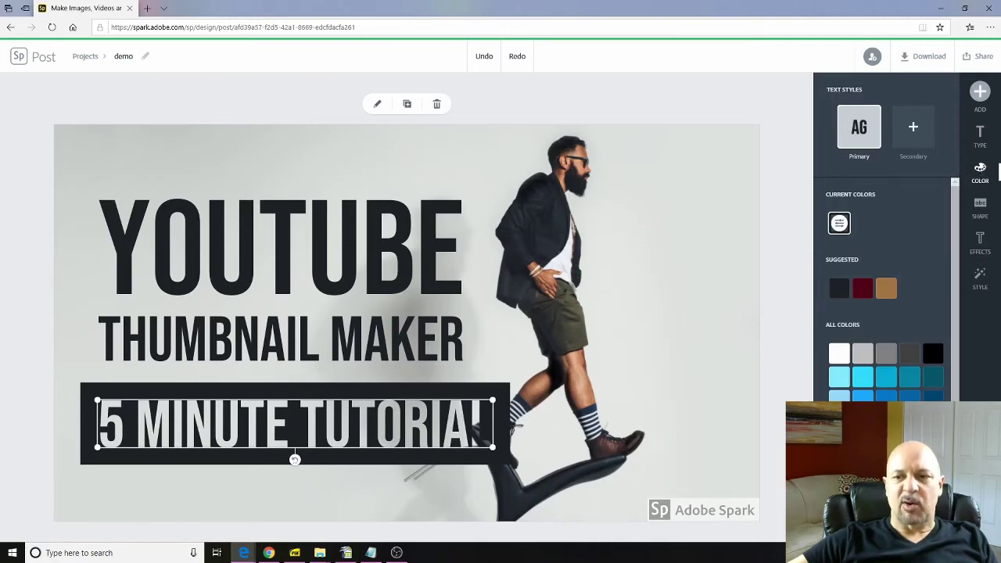
{"action": "left_click", "coordinate": [839, 223]}
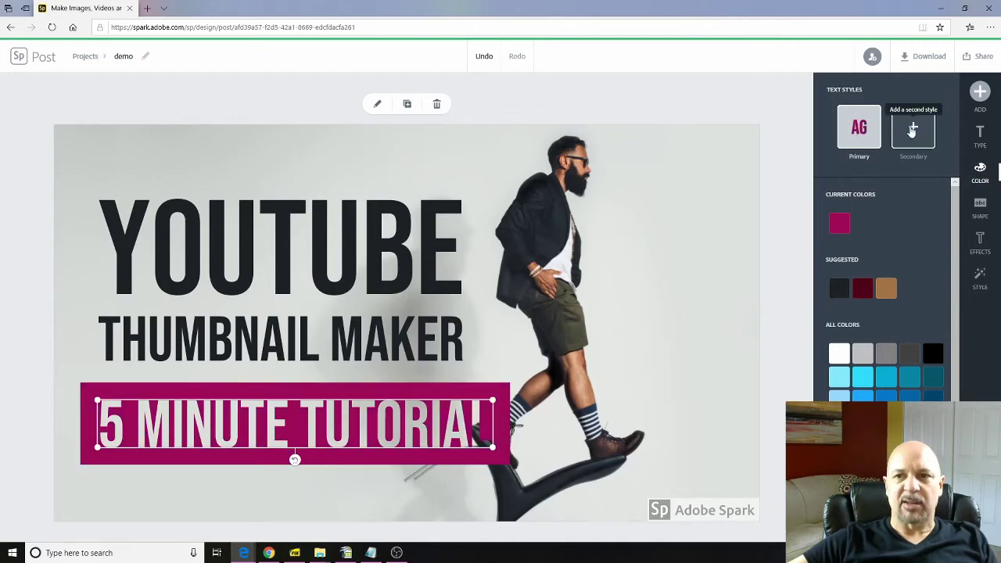
{"action": "left_click", "coordinate": [912, 129]}
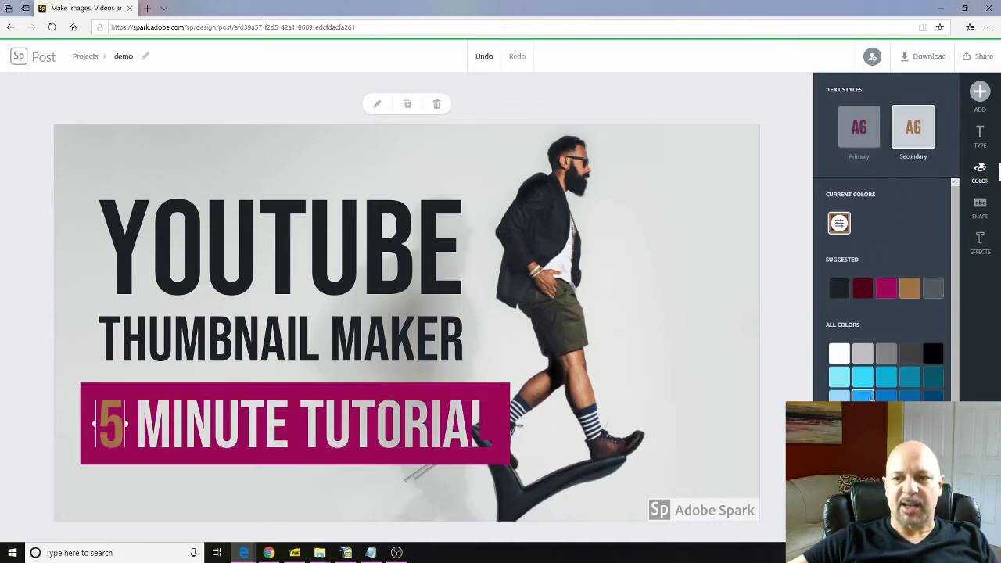
{"action": "left_click", "coordinate": [886, 397]}
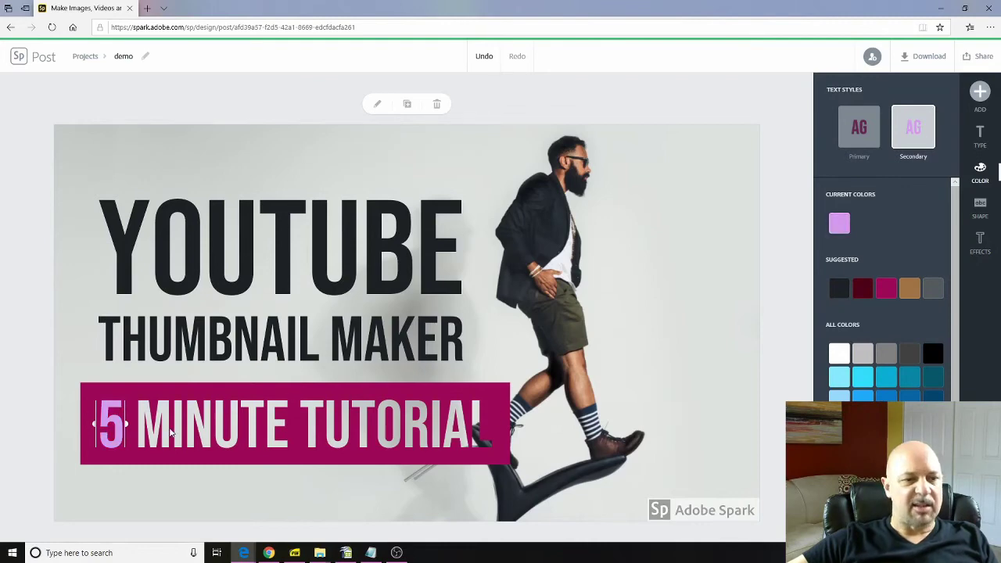
Step: Colour the whole '5 Minute Tutorial' line light cyan
{"action": "left_click_drag", "start_coordinate": [98, 426], "coordinate": [263, 429]}
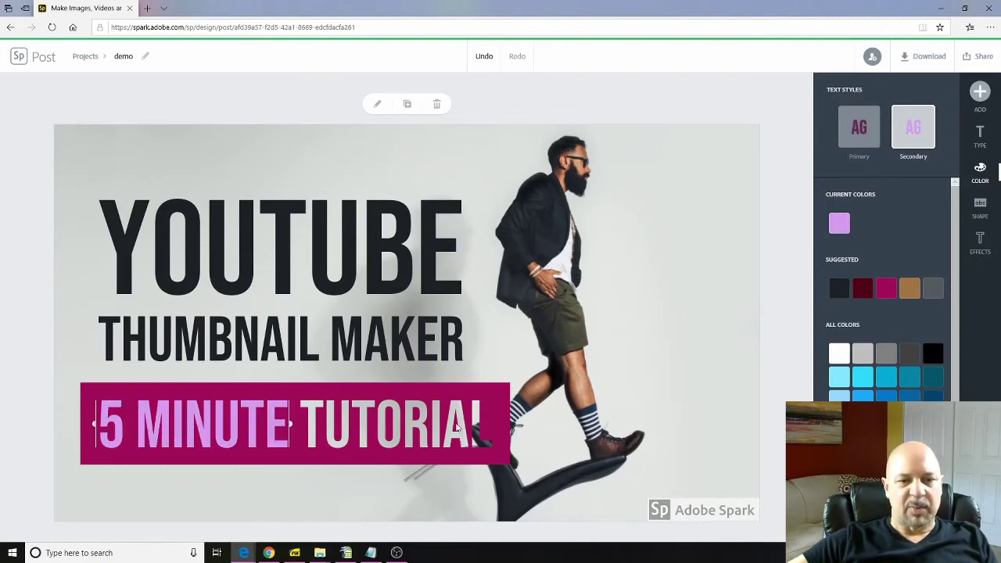
{"action": "left_click", "coordinate": [491, 428], "text": "shift"}
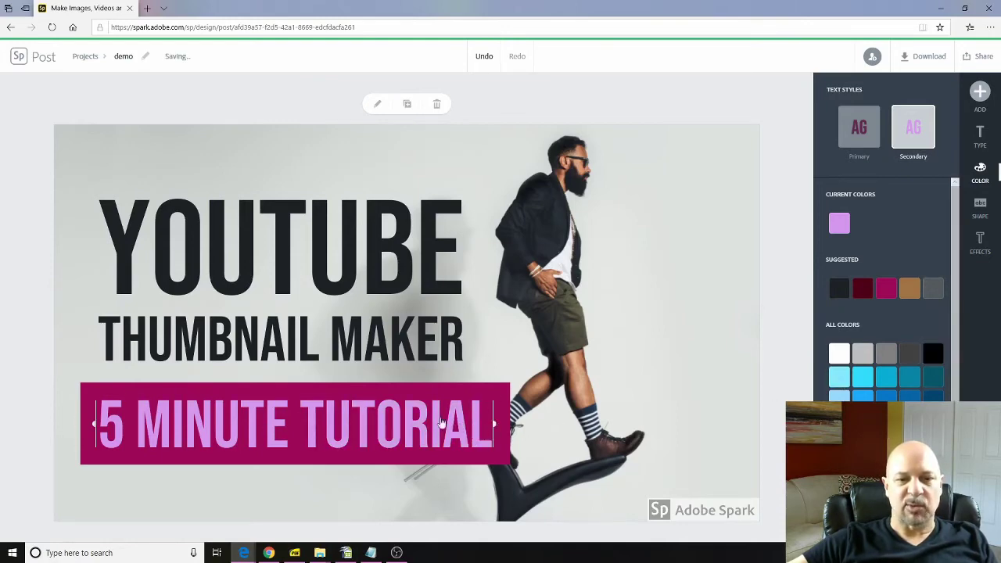
{"action": "left_click_drag", "start_coordinate": [283, 428], "coordinate": [94, 429]}
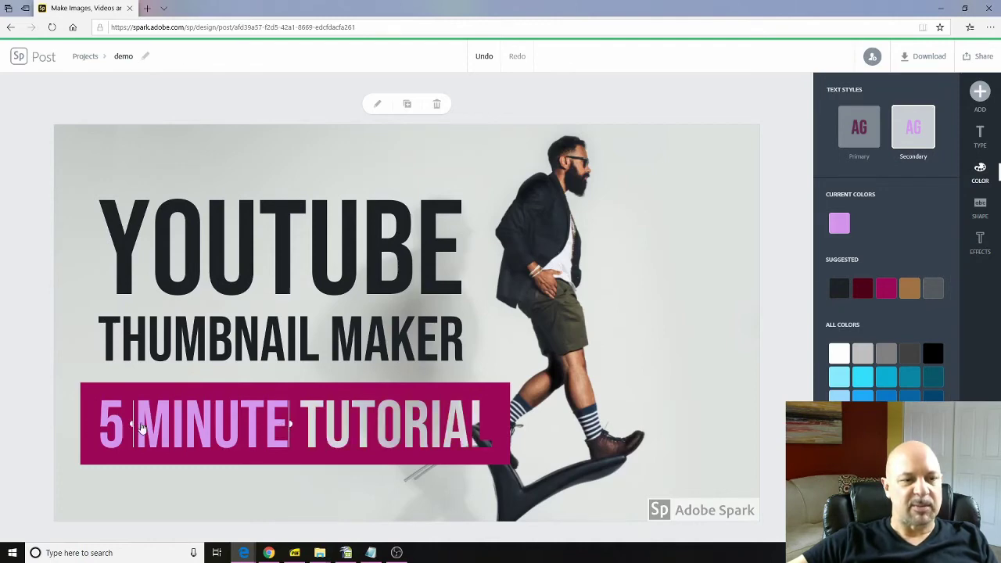
{"action": "left_click_drag", "start_coordinate": [99, 428], "coordinate": [132, 424]}
{"action": "left_click", "coordinate": [886, 406]}
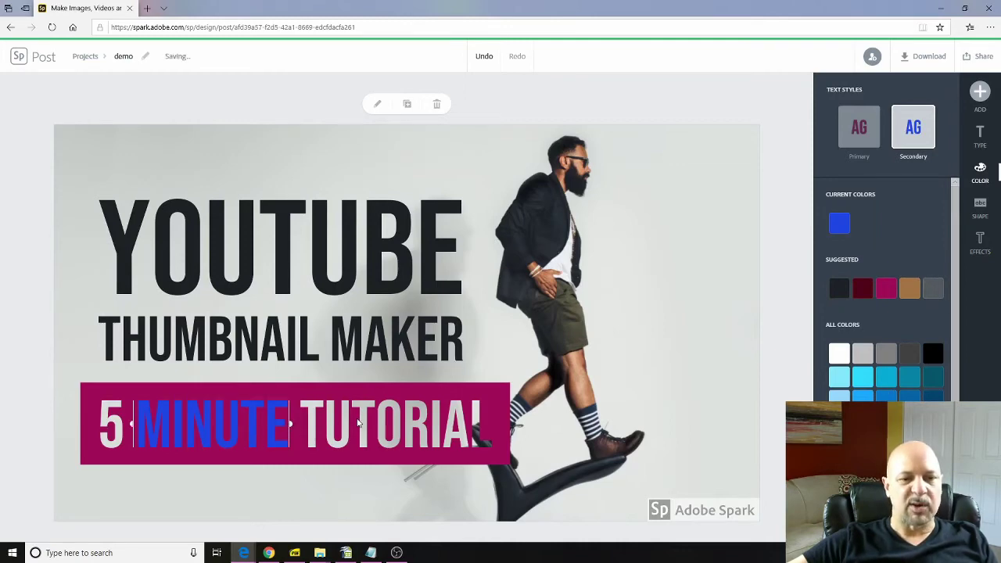
{"action": "key", "text": "shift+End"}
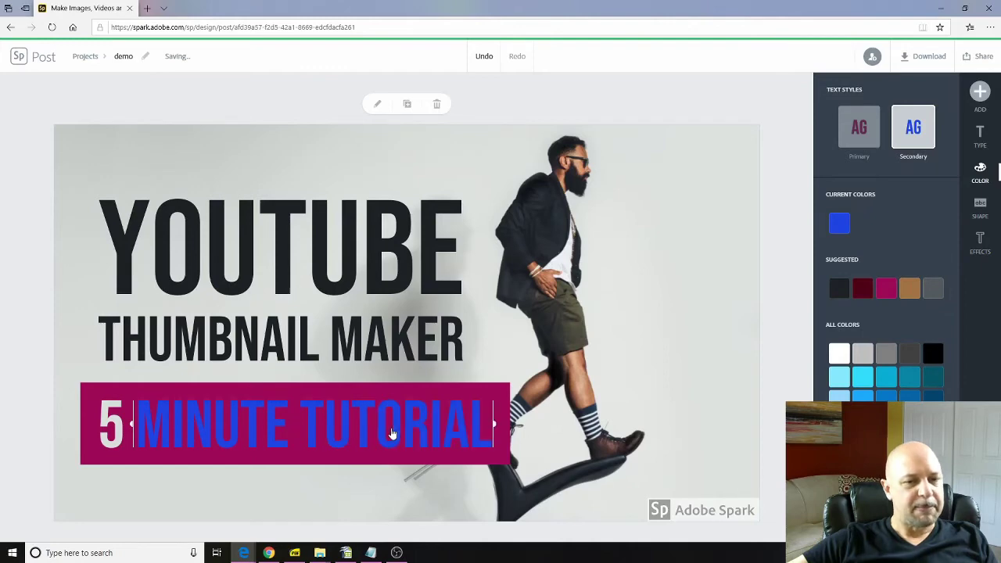
{"action": "key", "text": "shift+Home"}
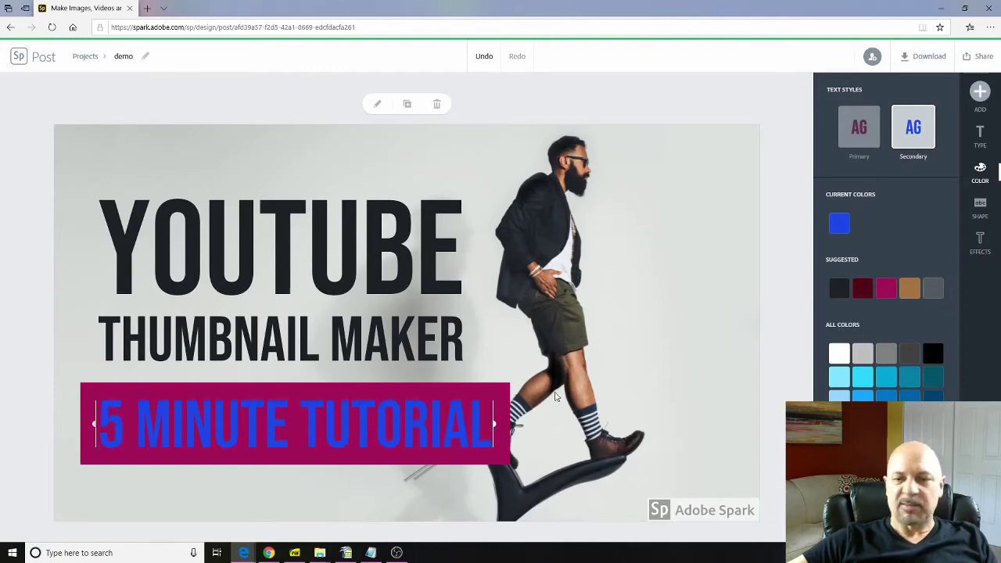
{"action": "left_click", "coordinate": [840, 377]}
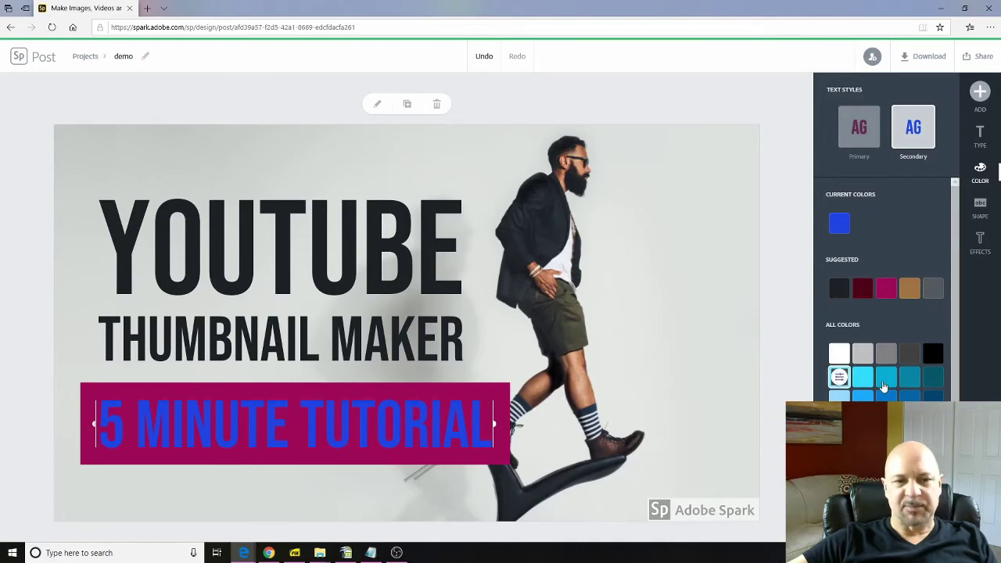
{"action": "key", "text": "Escape"}
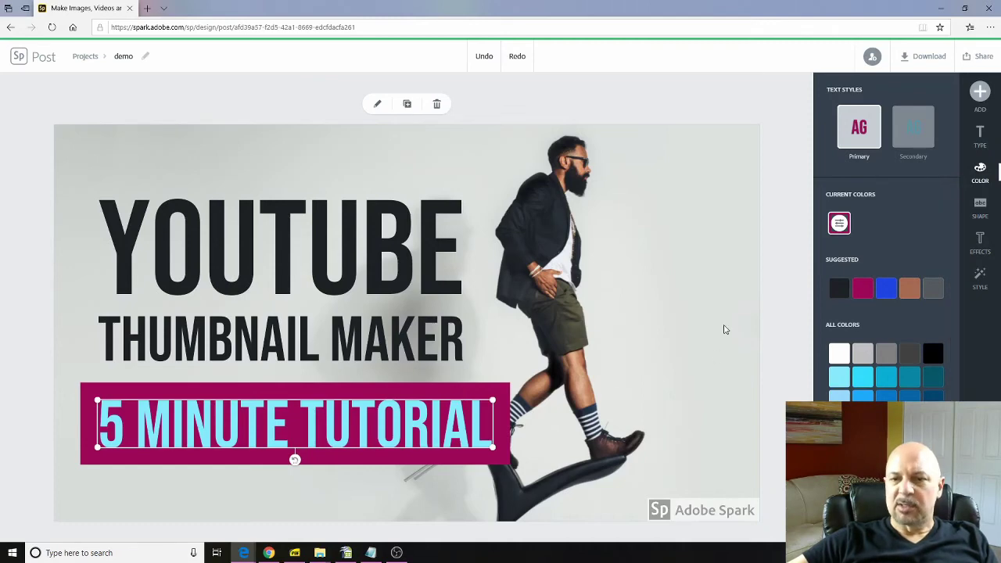
{"action": "left_click", "coordinate": [723, 329]}
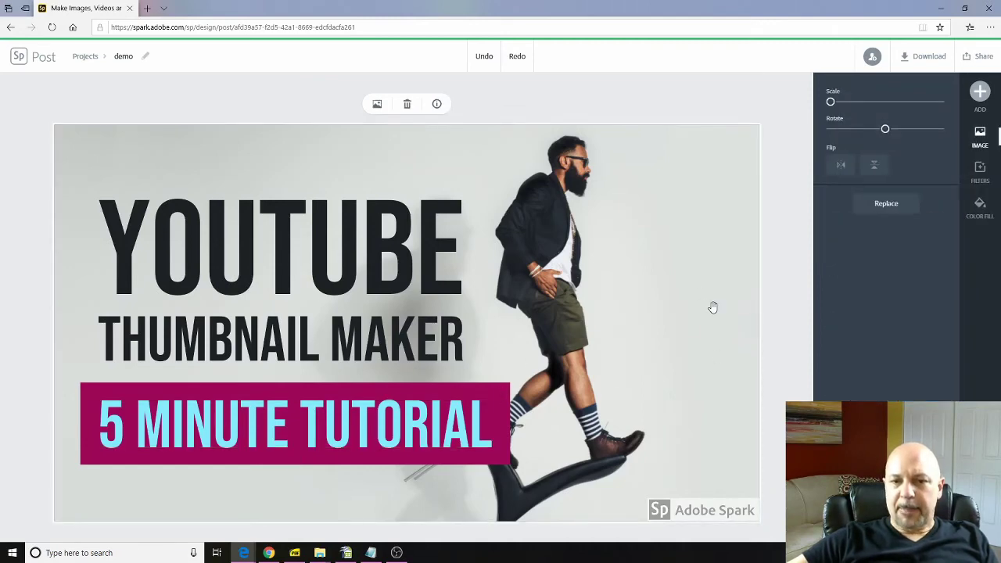
{"action": "left_click", "coordinate": [769, 331]}
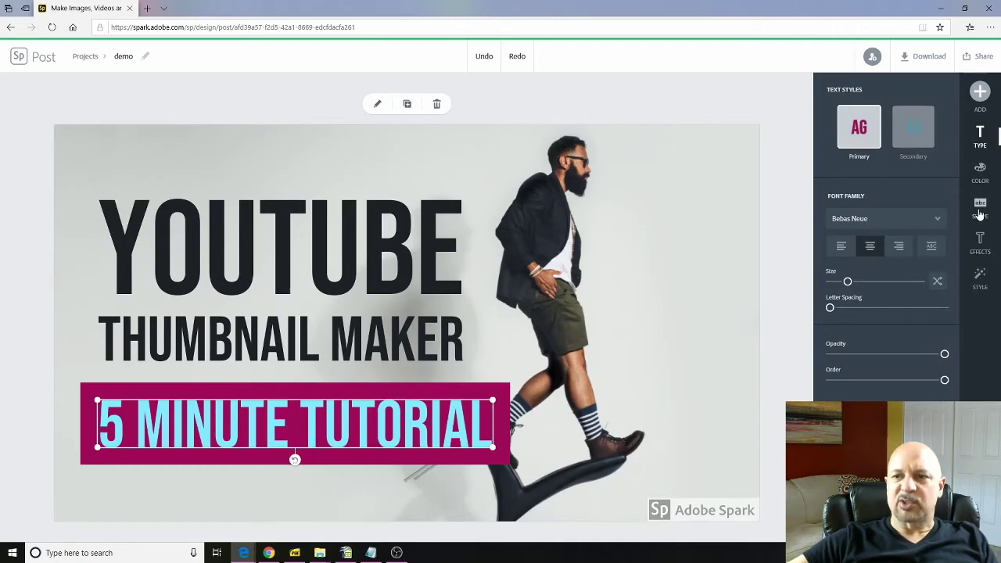
Step: Try several background shapes, settling on a lighter pink filled rounded rectangle
{"action": "left_click", "coordinate": [980, 212]}
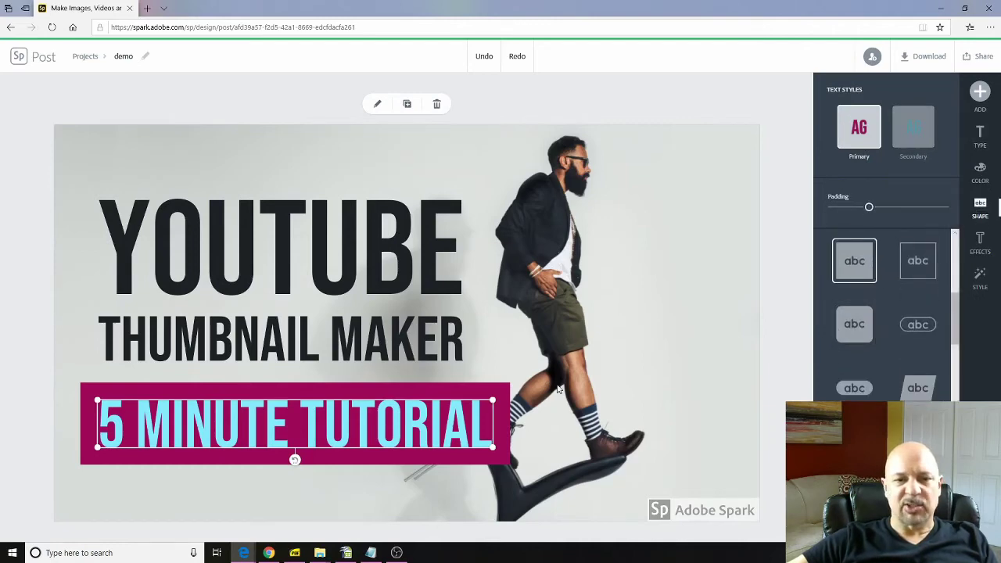
{"action": "left_click", "coordinate": [855, 320]}
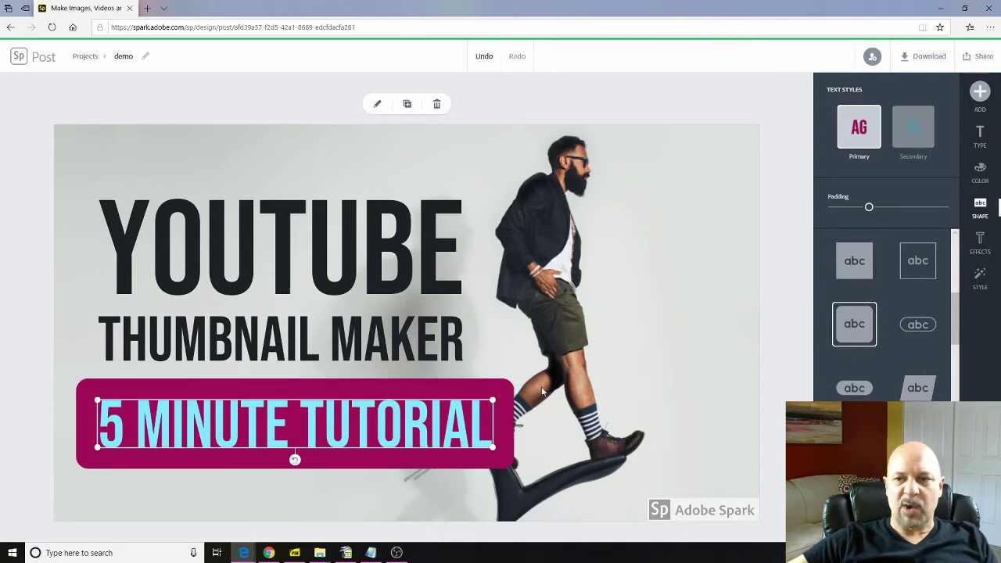
{"action": "left_click", "coordinate": [918, 325]}
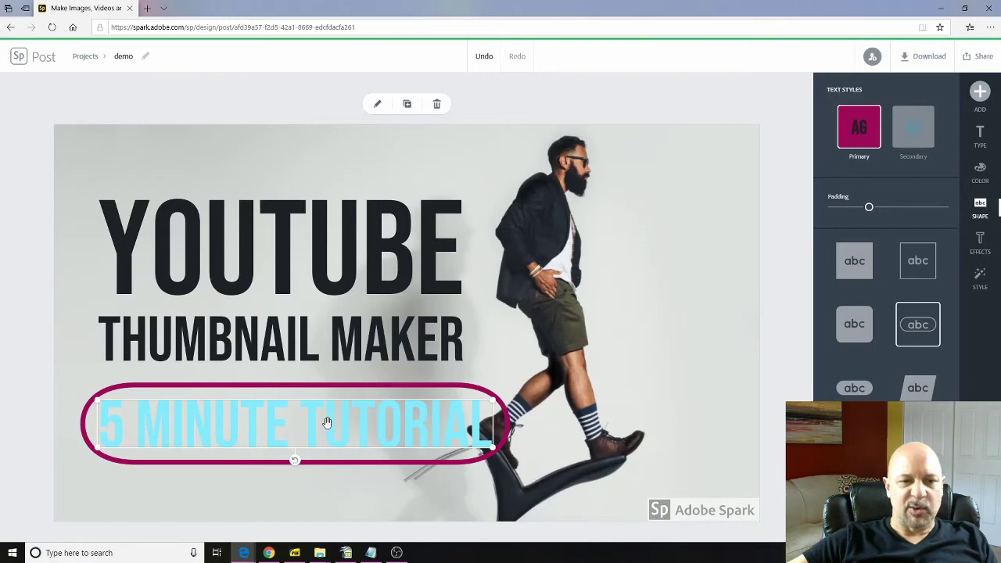
{"action": "left_click", "coordinate": [923, 389]}
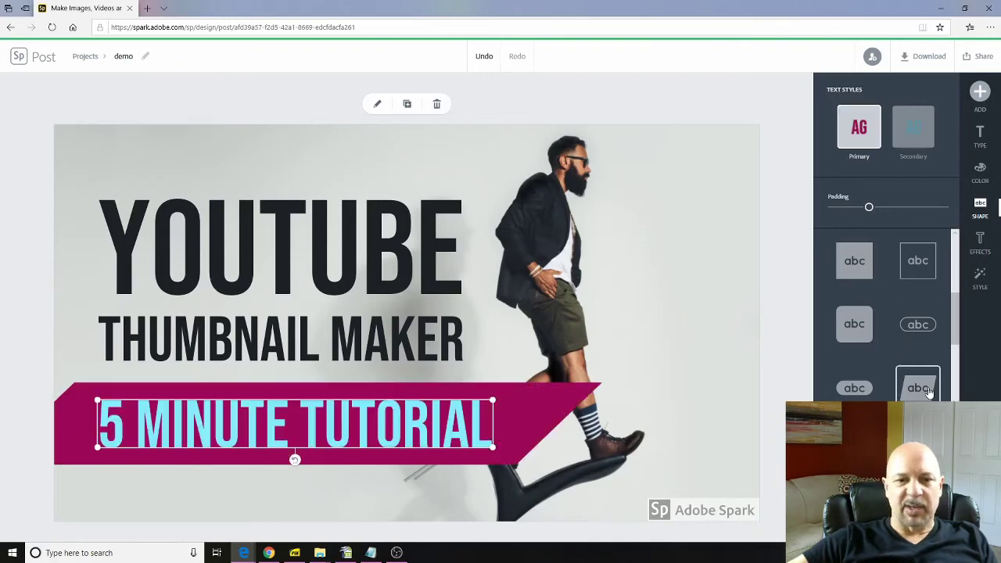
{"action": "left_click", "coordinate": [854, 324]}
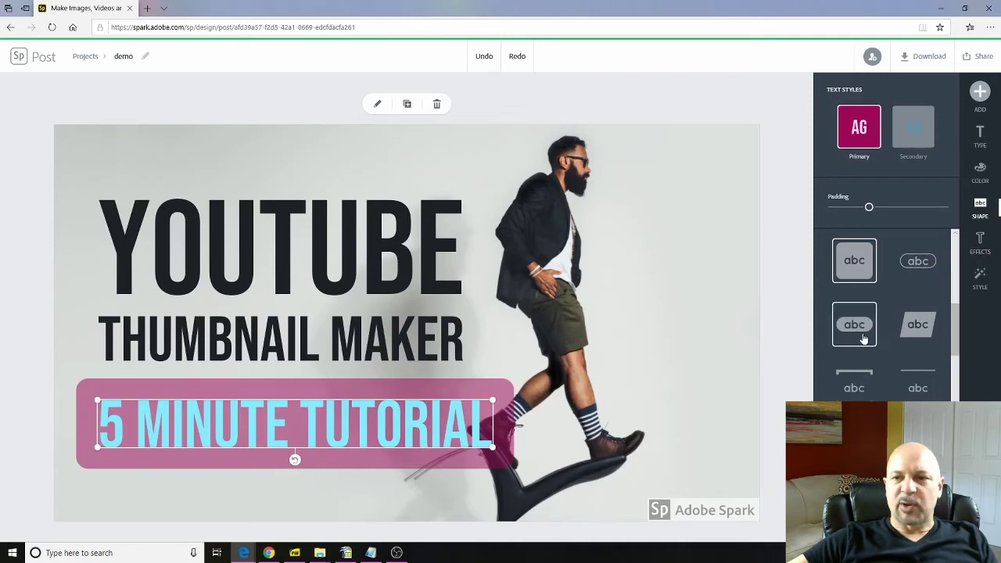
{"action": "left_click", "coordinate": [980, 242]}
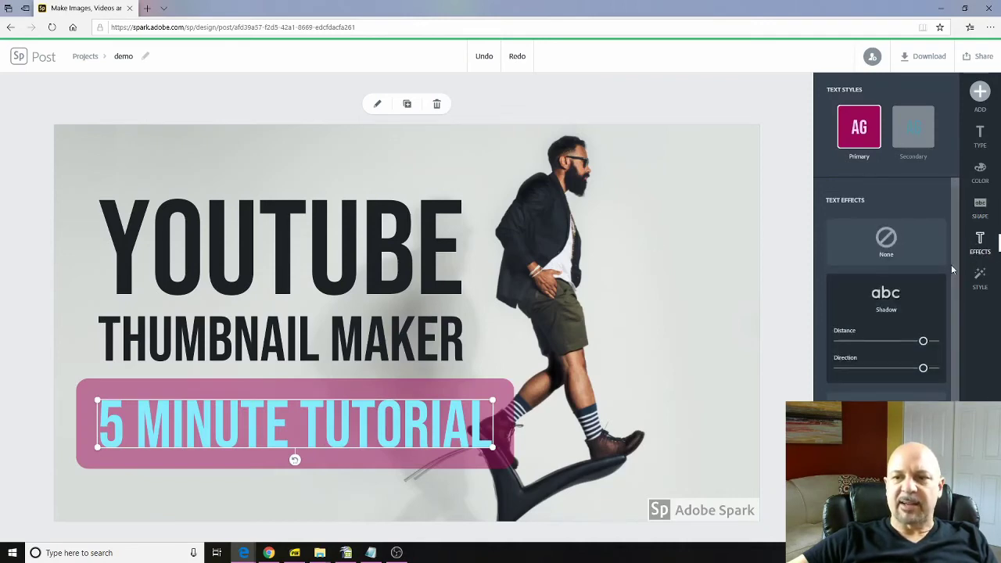
Step: Set the tutorial line's text effect to None, removing its shadow
{"action": "scroll", "coordinate": [907, 344], "scroll_direction": "down", "scroll_amount": 3}
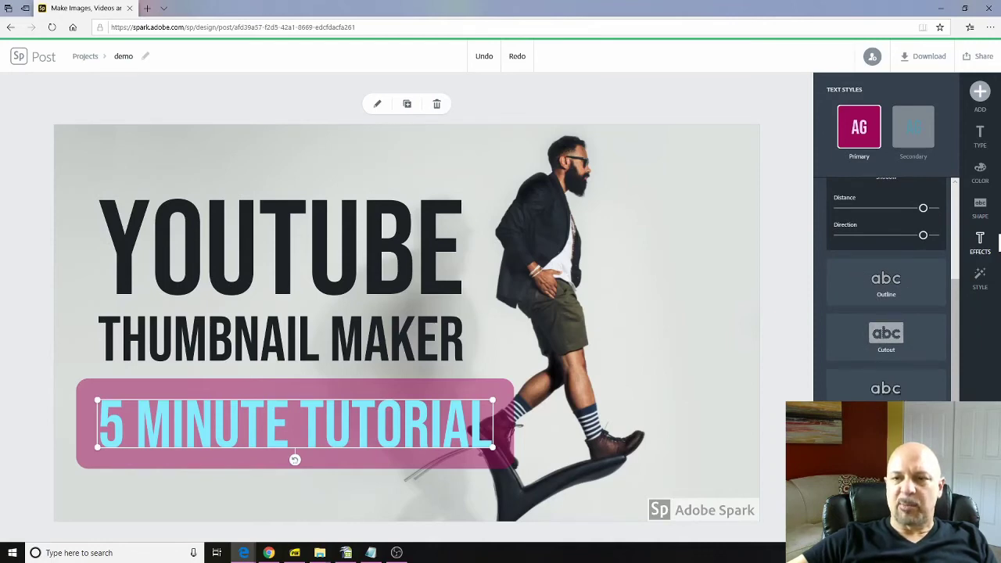
{"action": "scroll", "coordinate": [860, 335], "scroll_direction": "up", "scroll_amount": 2}
{"action": "scroll", "coordinate": [861, 335], "scroll_direction": "down", "scroll_amount": 1}
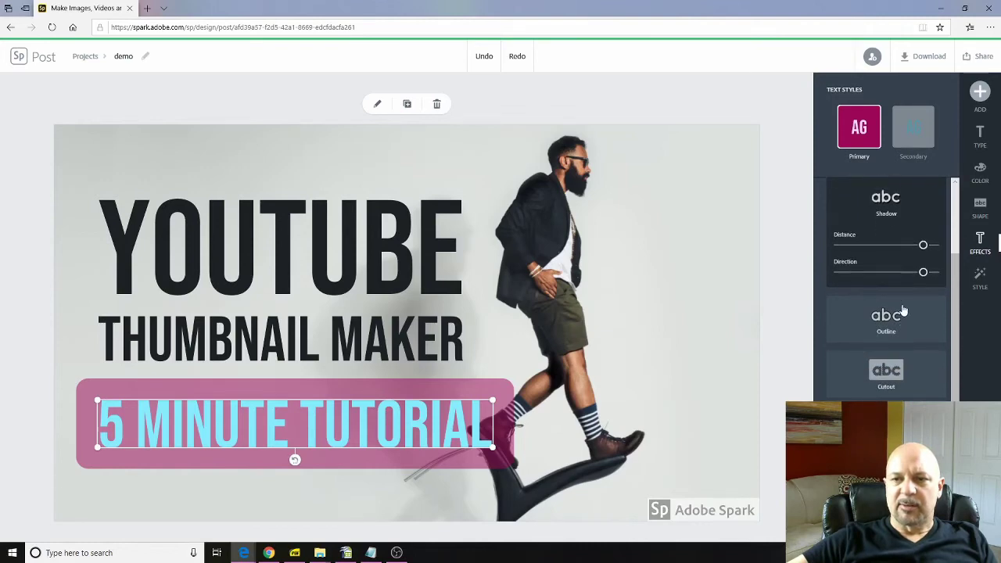
{"action": "scroll", "coordinate": [903, 312], "scroll_direction": "up", "scroll_amount": 3}
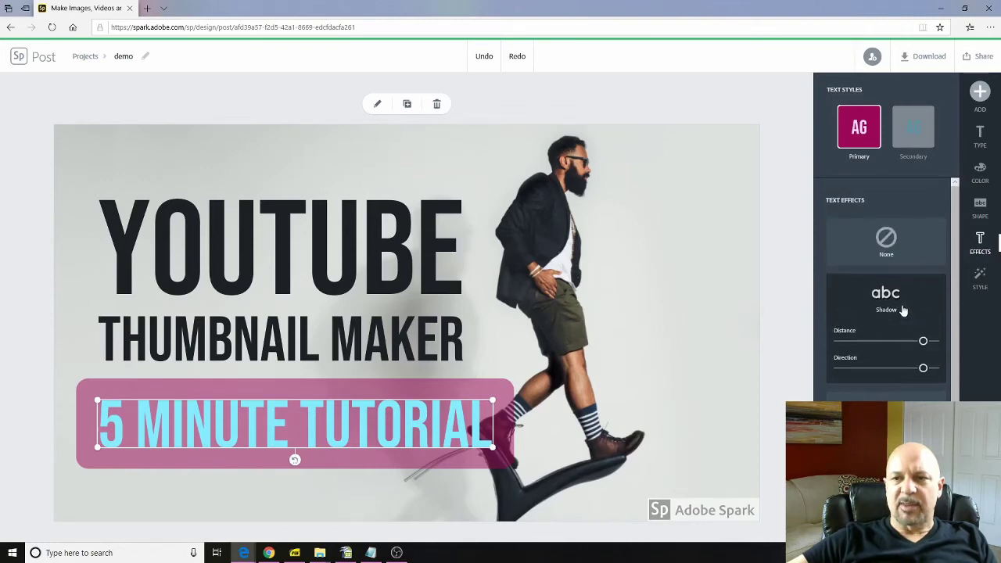
{"action": "left_click", "coordinate": [887, 243]}
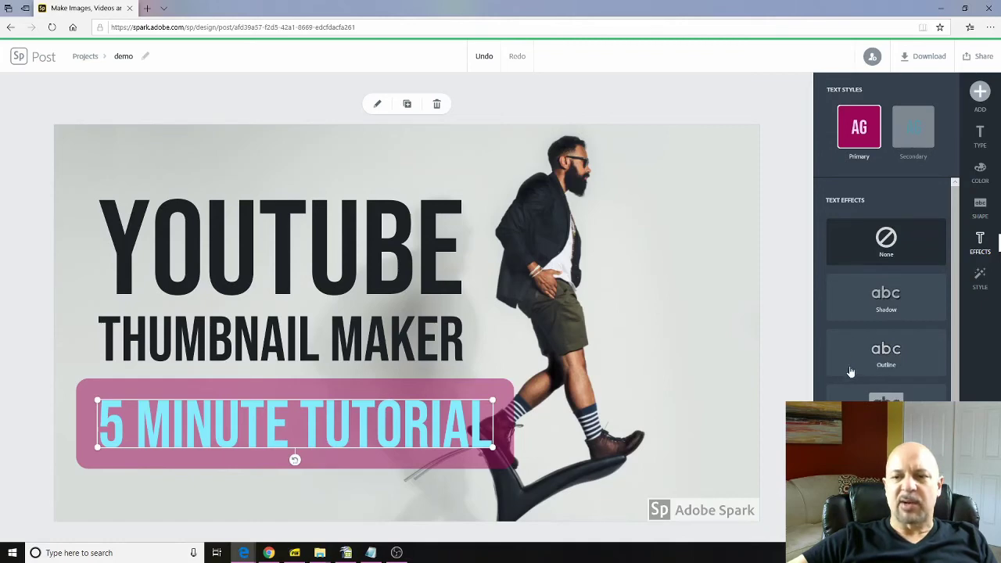
Step: Restyle 5 MINUTE TUTORIAL with a heavy slab style on a pale cyan highlight
{"action": "left_click", "coordinate": [984, 278]}
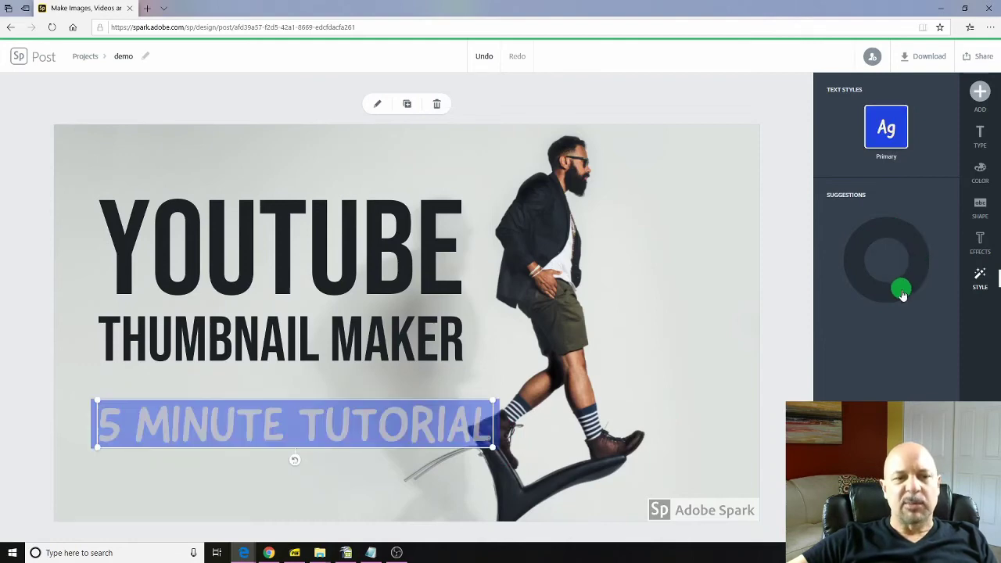
{"action": "left_click_drag", "start_coordinate": [882, 293], "coordinate": [856, 270]}
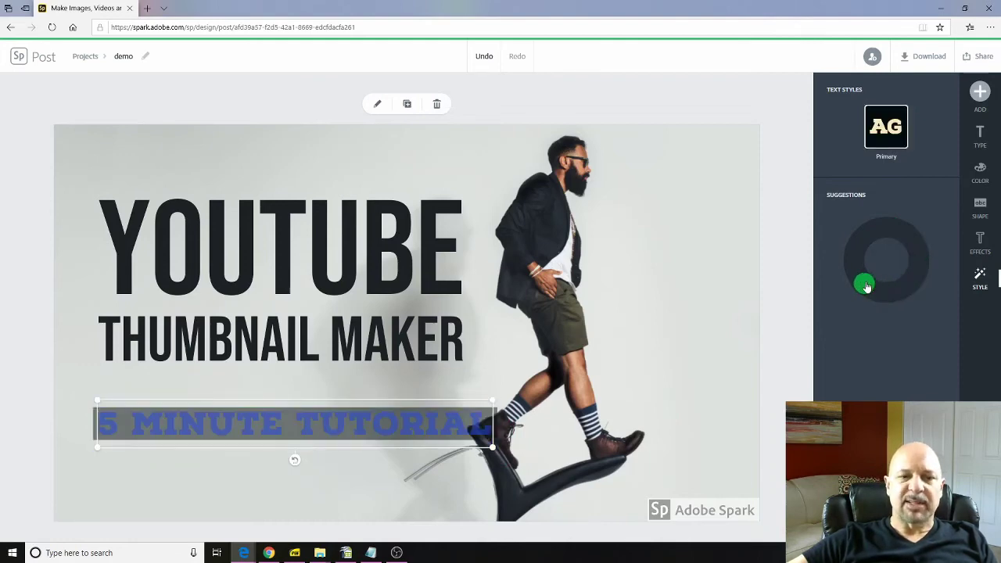
{"action": "mouse_move", "coordinate": [855, 270]}
{"action": "left_mouse_down"}
{"action": "mouse_move", "coordinate": [855, 243]}
{"action": "mouse_move", "coordinate": [894, 228]}
{"action": "mouse_move", "coordinate": [916, 253]}
{"action": "mouse_move", "coordinate": [912, 298]}
{"action": "mouse_move", "coordinate": [884, 308]}
{"action": "mouse_move", "coordinate": [845, 266]}
{"action": "mouse_move", "coordinate": [859, 243]}
{"action": "left_mouse_up"}
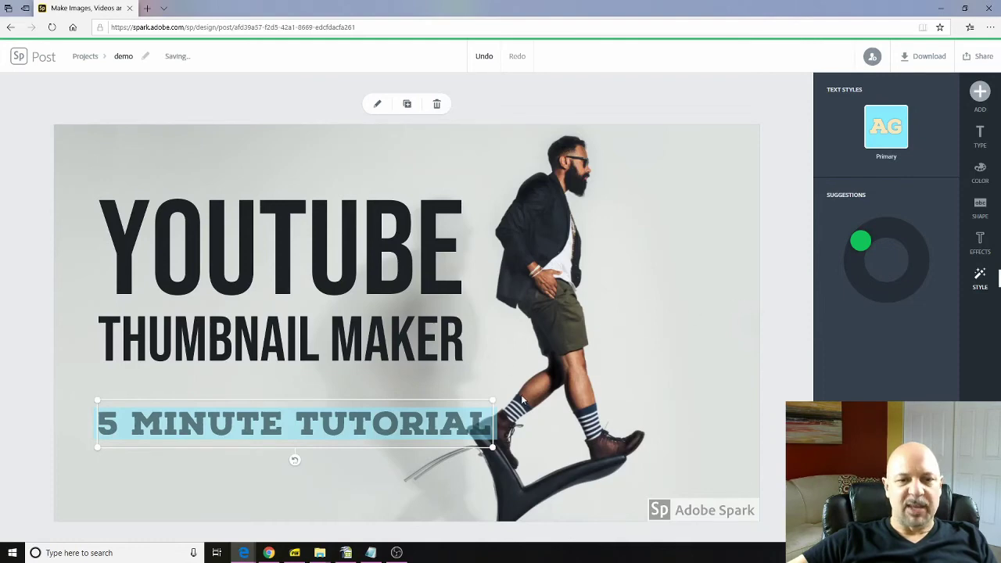
Step: Enlarge 5 MINUTE TUTORIAL onto two lines and nudge it lower left
{"action": "left_click_drag", "start_coordinate": [492, 404], "coordinate": [535, 350]}
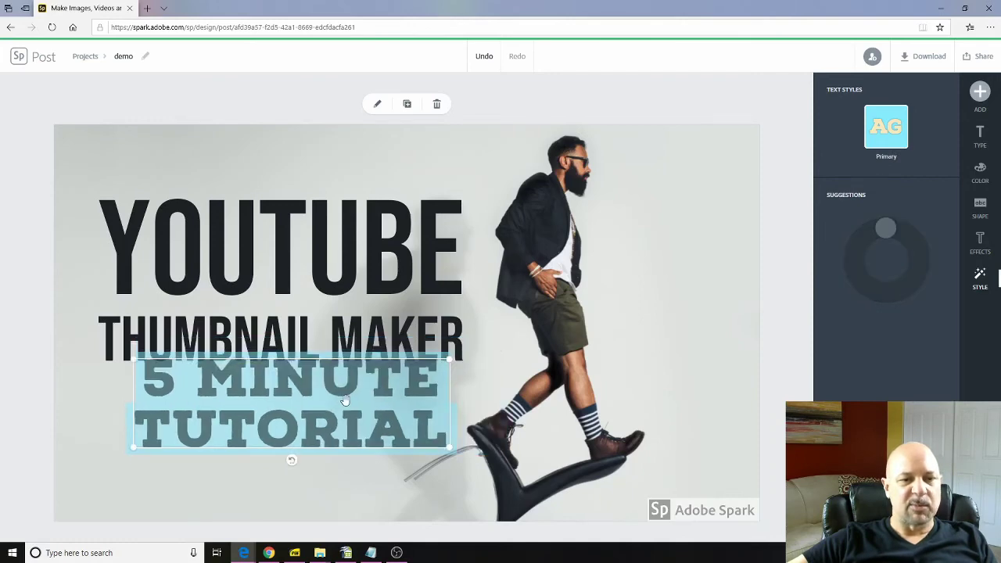
{"action": "left_click_drag", "start_coordinate": [324, 422], "coordinate": [296, 458]}
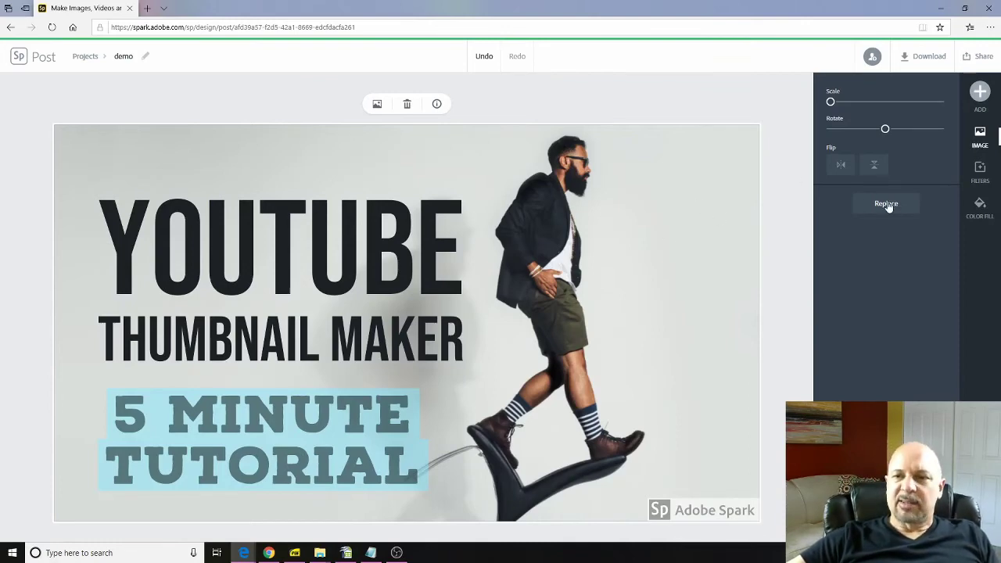
{"action": "left_click", "coordinate": [887, 205]}
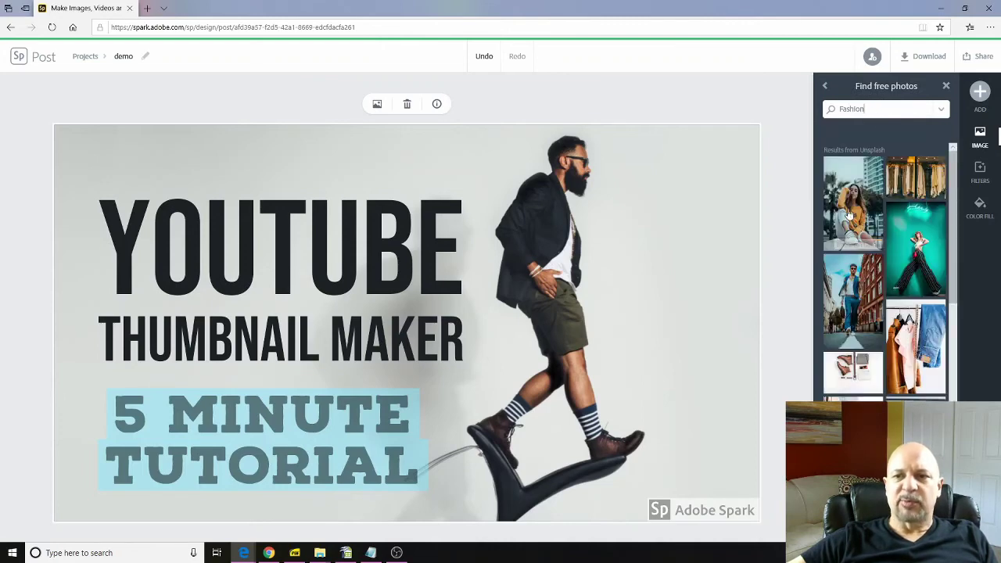
Step: Choose the Unsplash Fashion photo of the woman in a red dress as the background
{"action": "scroll", "coordinate": [899, 291], "scroll_direction": "down", "scroll_amount": 5}
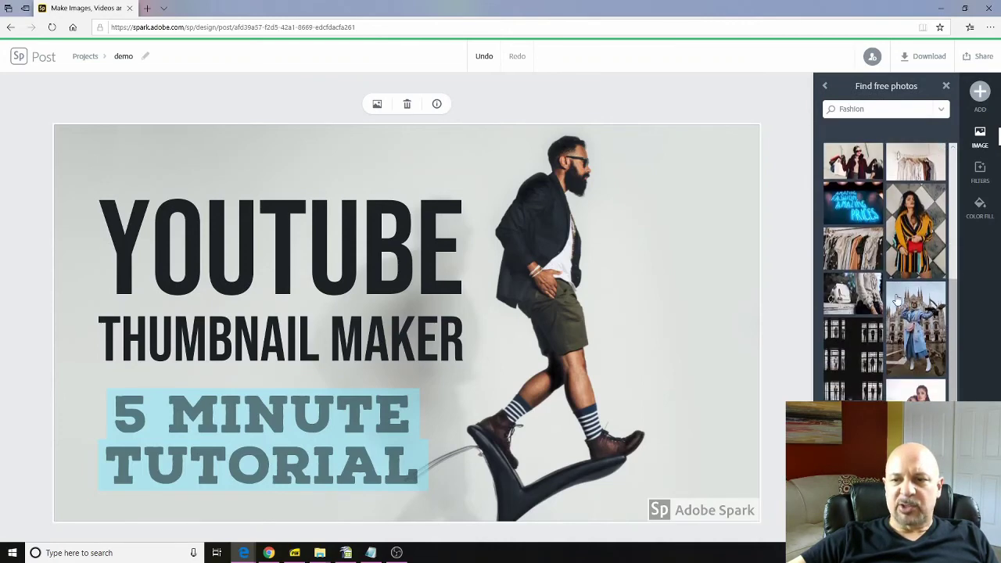
{"action": "scroll", "coordinate": [897, 298], "scroll_direction": "down", "scroll_amount": 5}
{"action": "scroll", "coordinate": [897, 298], "scroll_direction": "down", "scroll_amount": 5}
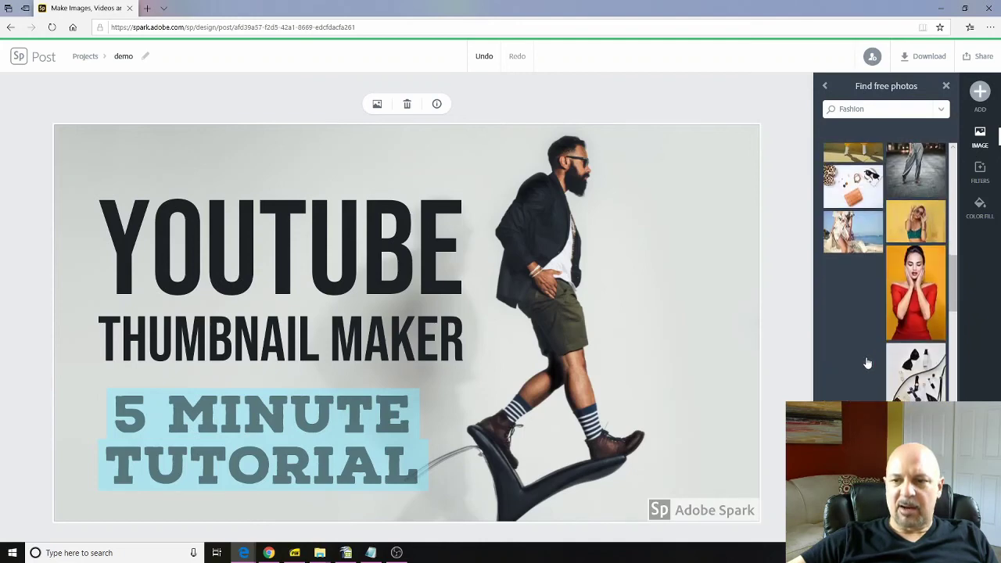
{"action": "scroll", "coordinate": [868, 312], "scroll_direction": "down", "scroll_amount": 5}
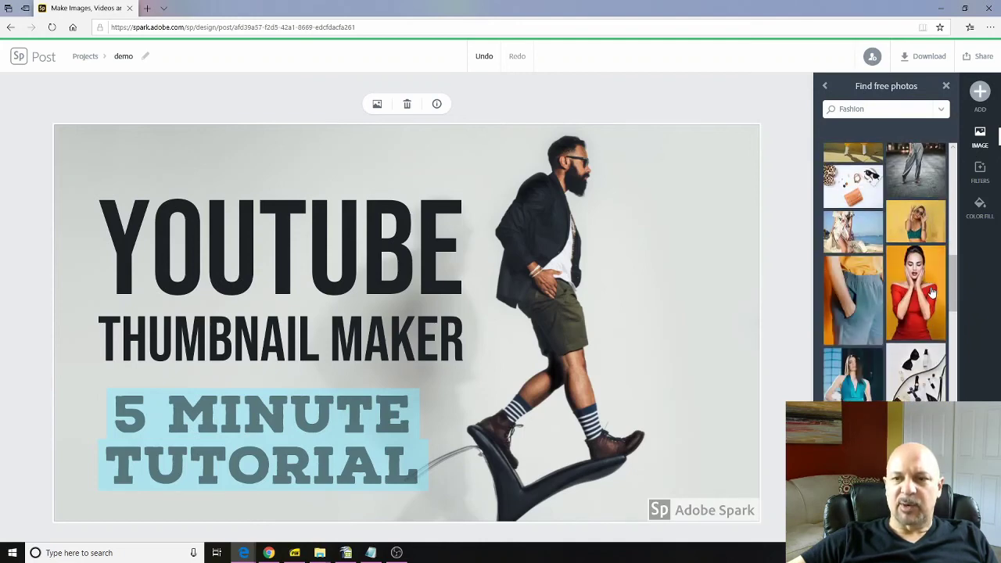
{"action": "left_click", "coordinate": [911, 280]}
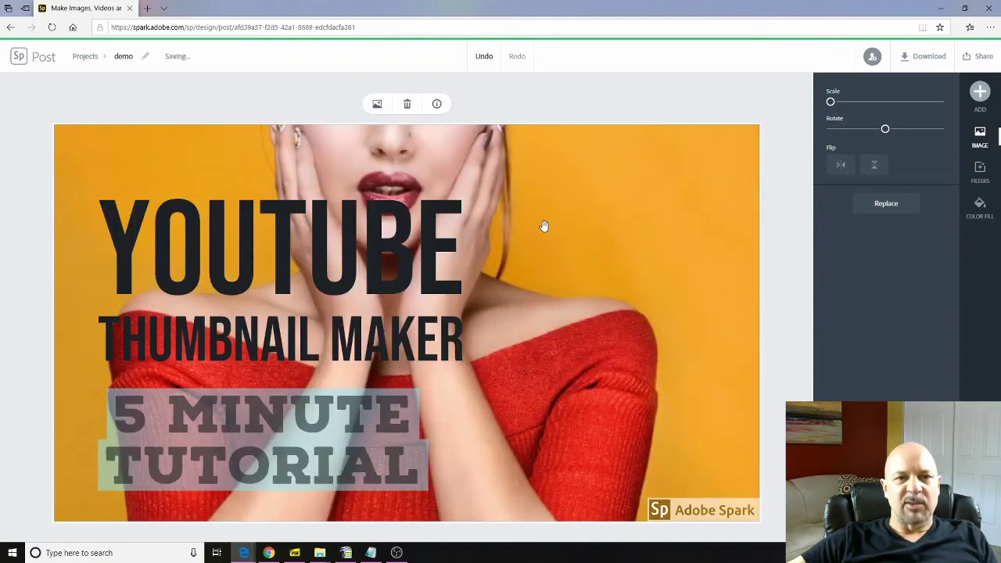
Step: Shift the photo so the woman sits left; move both titles right, headline wrapped to three lines
{"action": "mouse_move", "coordinate": [544, 226]}
{"action": "left_mouse_down"}
{"action": "mouse_move", "coordinate": [573, 279]}
{"action": "mouse_move", "coordinate": [623, 458]}
{"action": "left_mouse_up"}
{"action": "mouse_move", "coordinate": [680, 255]}
{"action": "left_mouse_down"}
{"action": "mouse_move", "coordinate": [570, 331]}
{"action": "mouse_move", "coordinate": [686, 279]}
{"action": "mouse_move", "coordinate": [658, 257]}
{"action": "mouse_move", "coordinate": [660, 246]}
{"action": "left_mouse_up"}
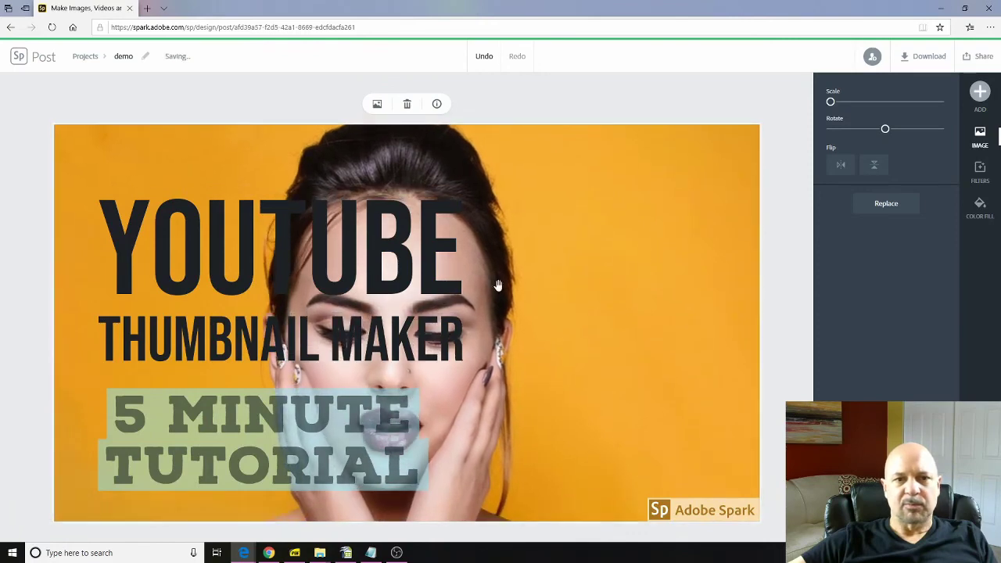
{"action": "left_click_drag", "start_coordinate": [362, 260], "coordinate": [623, 224]}
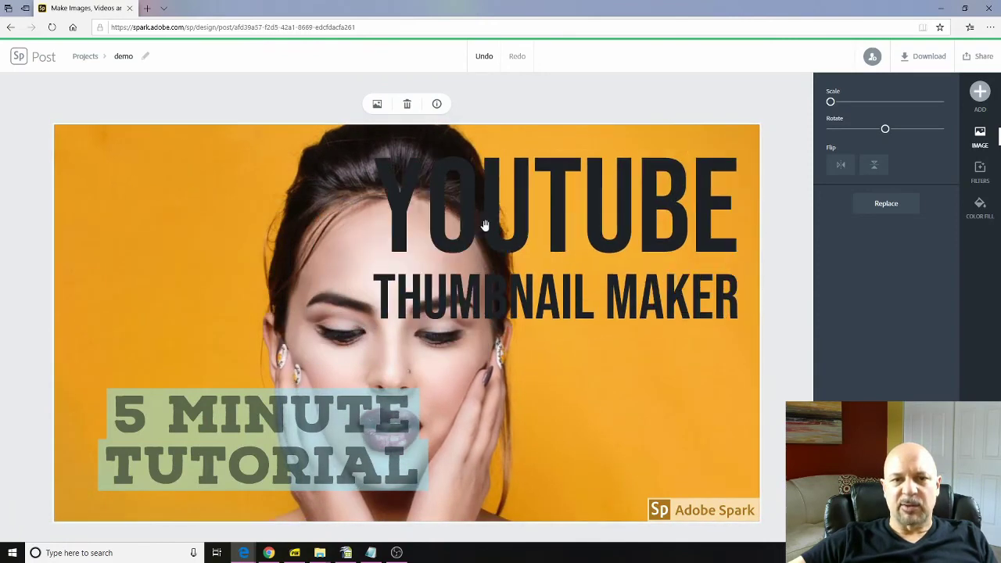
{"action": "left_click", "coordinate": [396, 307]}
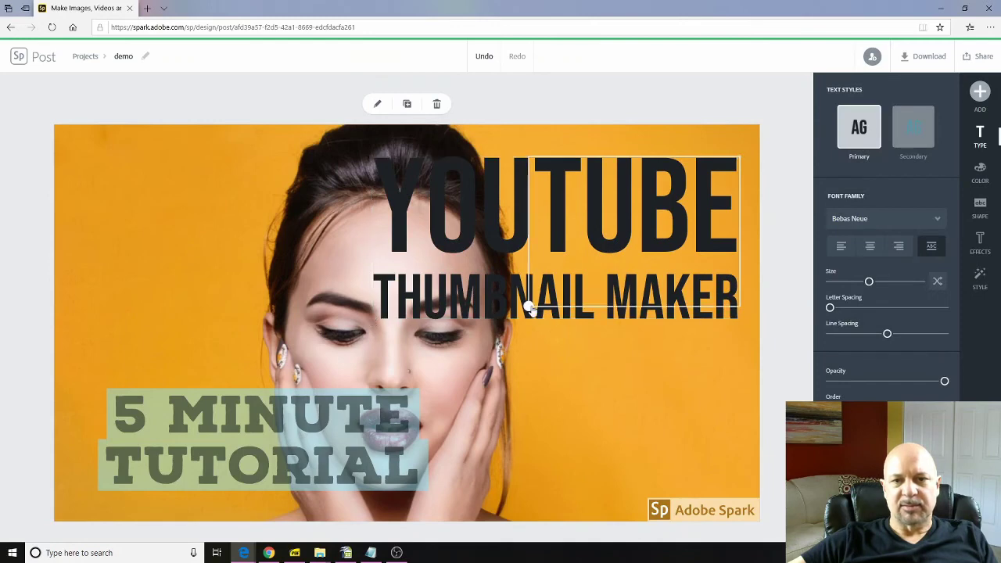
{"action": "left_click_drag", "start_coordinate": [372, 319], "coordinate": [540, 307]}
{"action": "left_click_drag", "start_coordinate": [319, 422], "coordinate": [613, 396]}
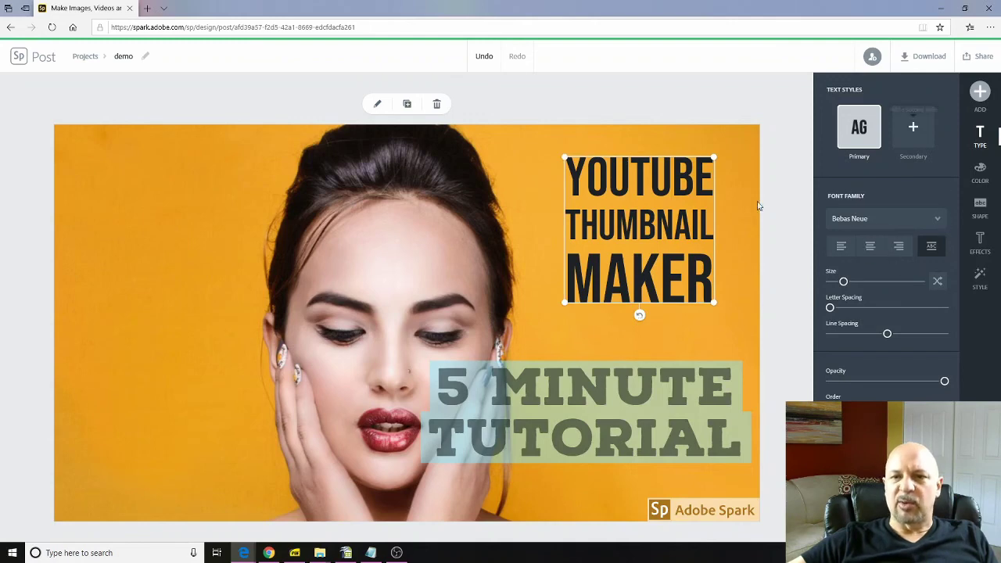
{"action": "left_click", "coordinate": [257, 185]}
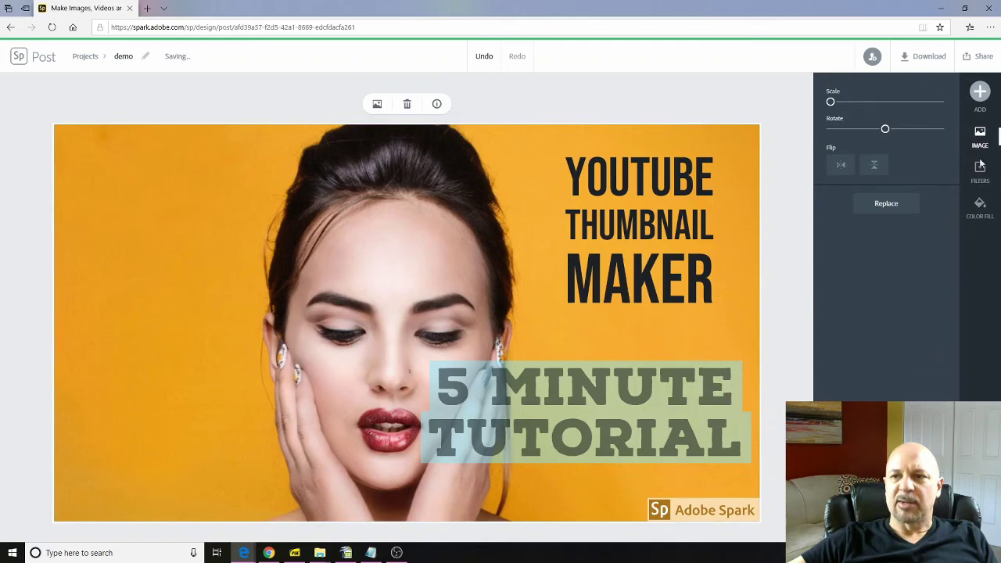
{"action": "left_click", "coordinate": [778, 230]}
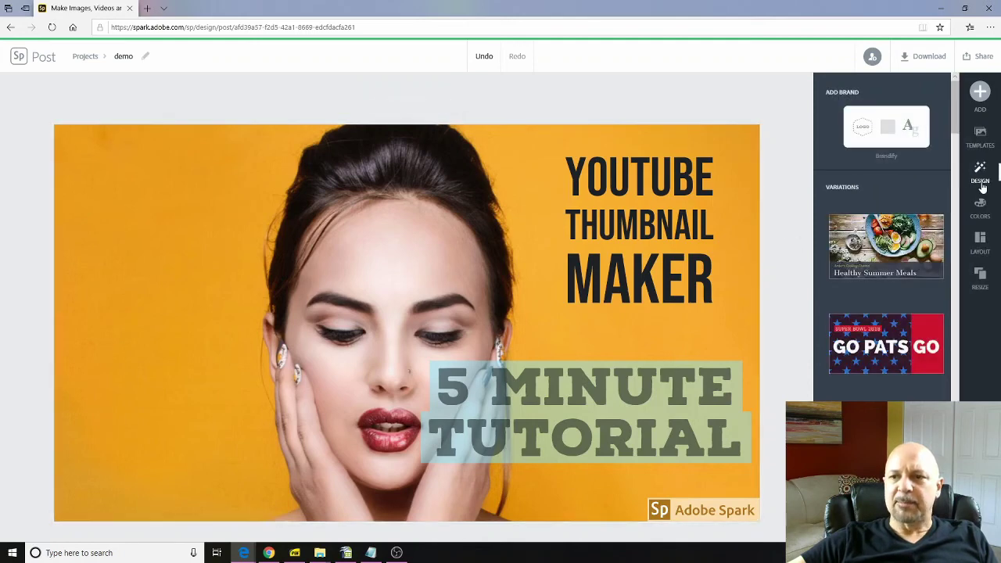
Step: Apply the stacked-left split layout and put 5 MINUTE TUTORIAL in the dark top-left cell
{"action": "left_click", "coordinate": [980, 246]}
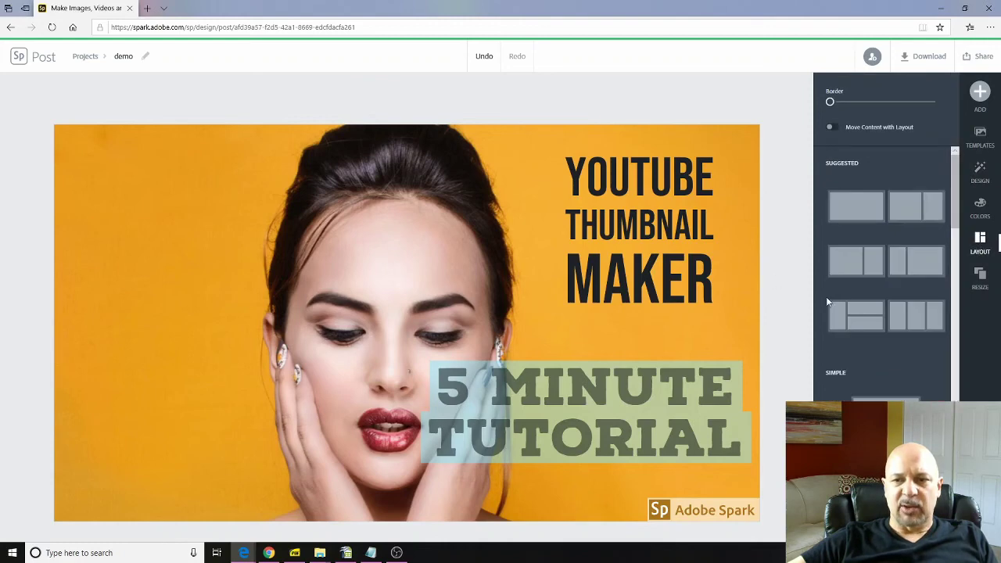
{"action": "left_click", "coordinate": [854, 261]}
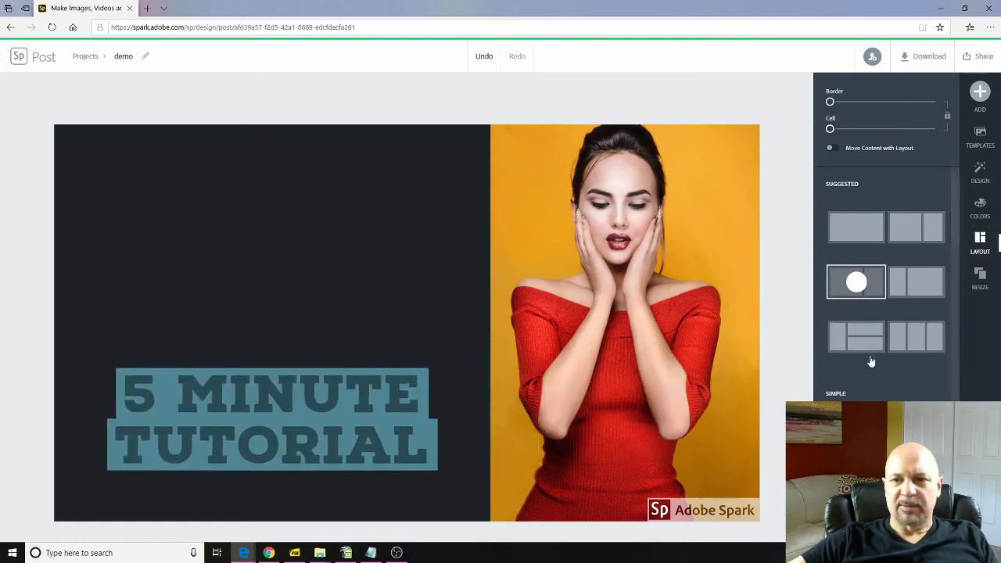
{"action": "left_click", "coordinate": [906, 290]}
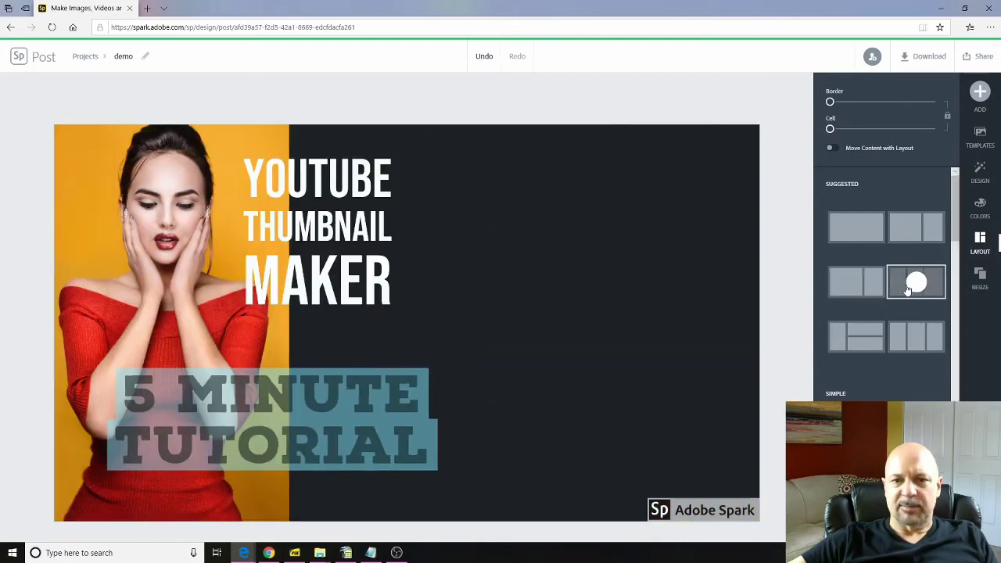
{"action": "left_click", "coordinate": [903, 339]}
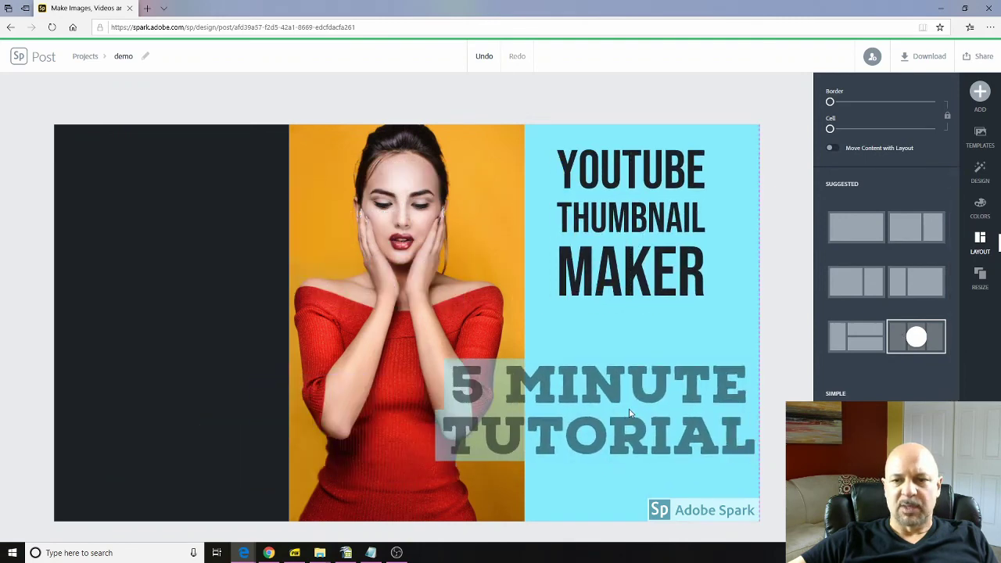
{"action": "scroll", "coordinate": [938, 385], "scroll_direction": "down", "scroll_amount": 3}
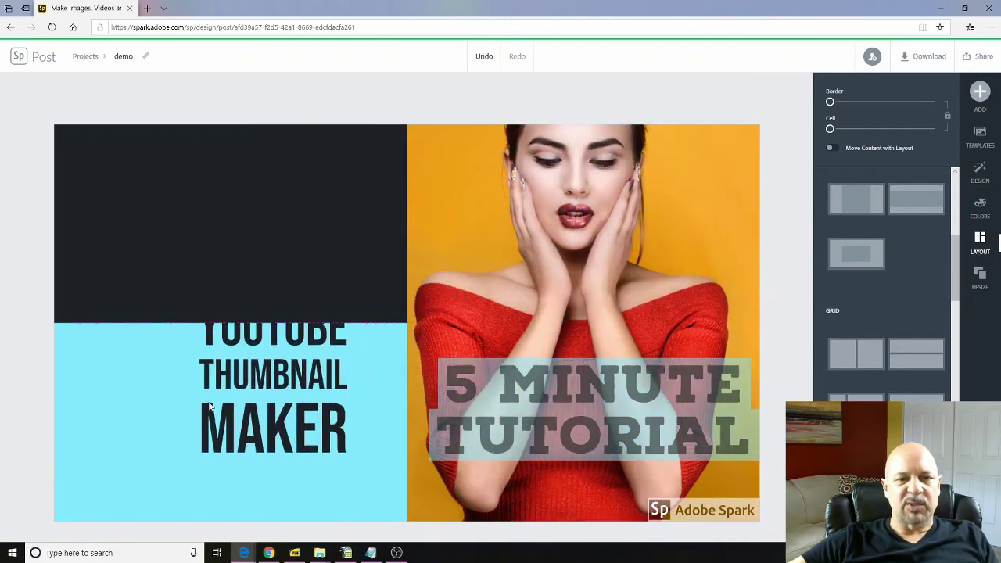
{"action": "left_click_drag", "start_coordinate": [444, 423], "coordinate": [141, 230]}
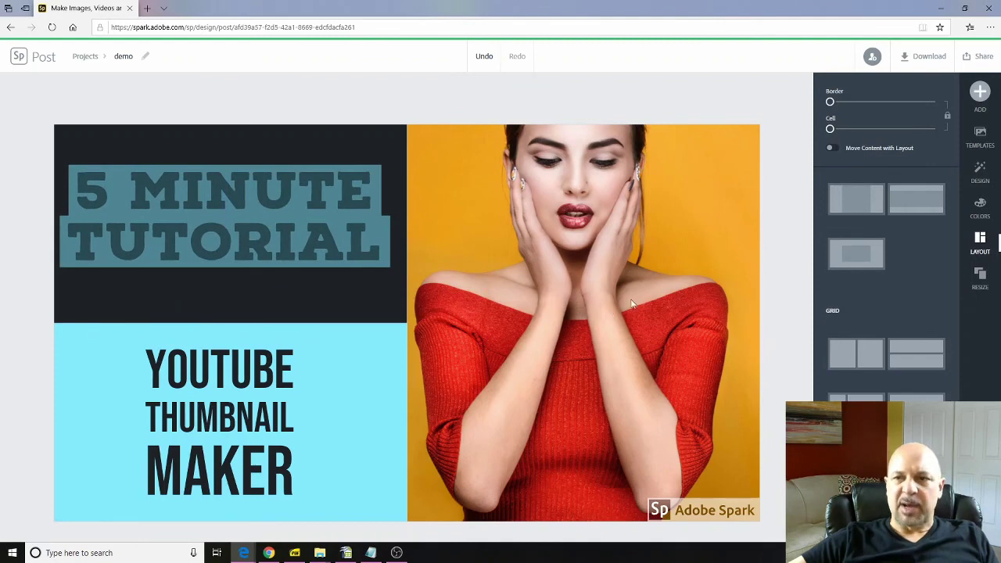
Step: Try the Decorative colour palettes, settling on the navy, teal and beige one
{"action": "left_click", "coordinate": [980, 205]}
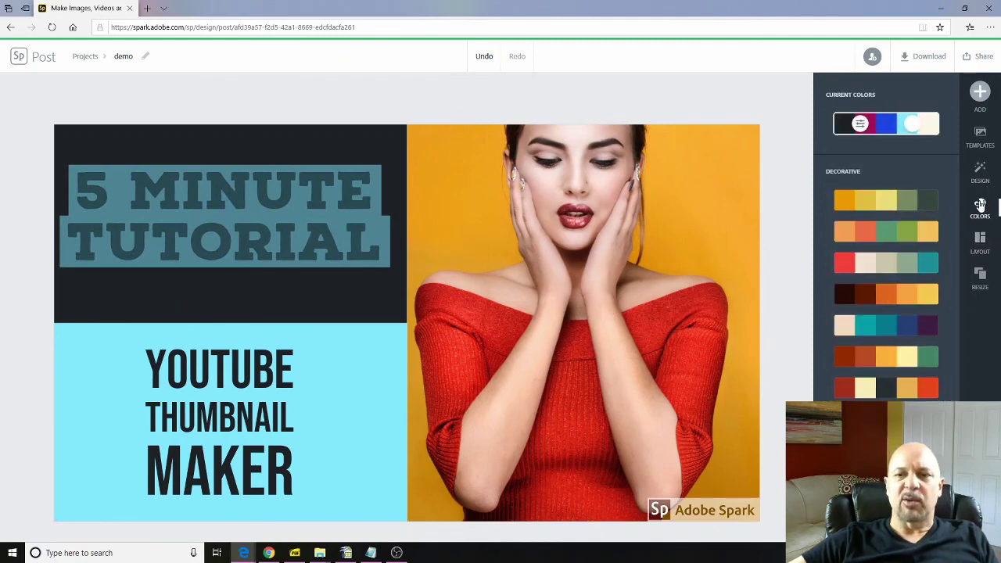
{"action": "left_click", "coordinate": [854, 230]}
{"action": "left_click", "coordinate": [876, 269]}
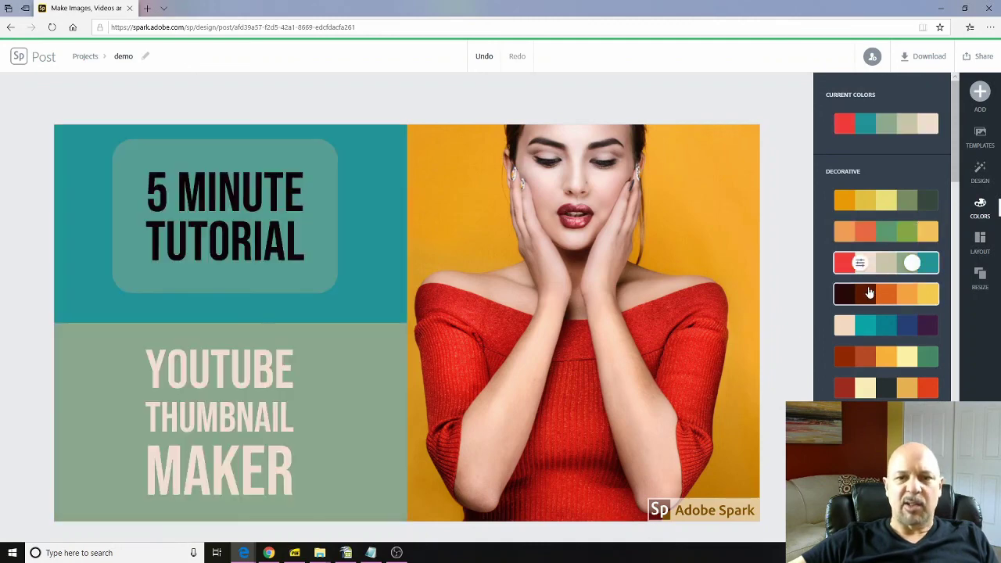
{"action": "left_click", "coordinate": [872, 294]}
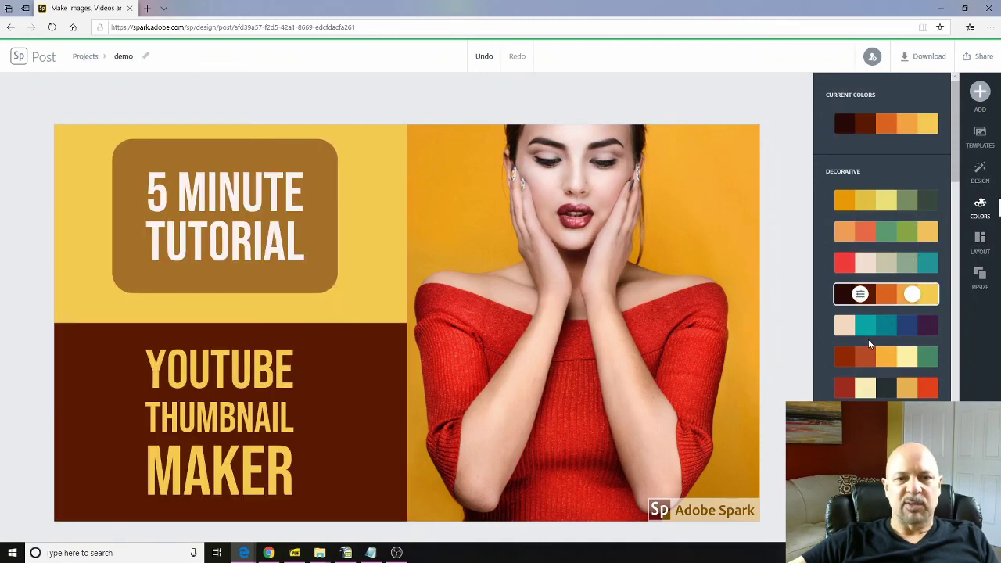
{"action": "left_click", "coordinate": [872, 327]}
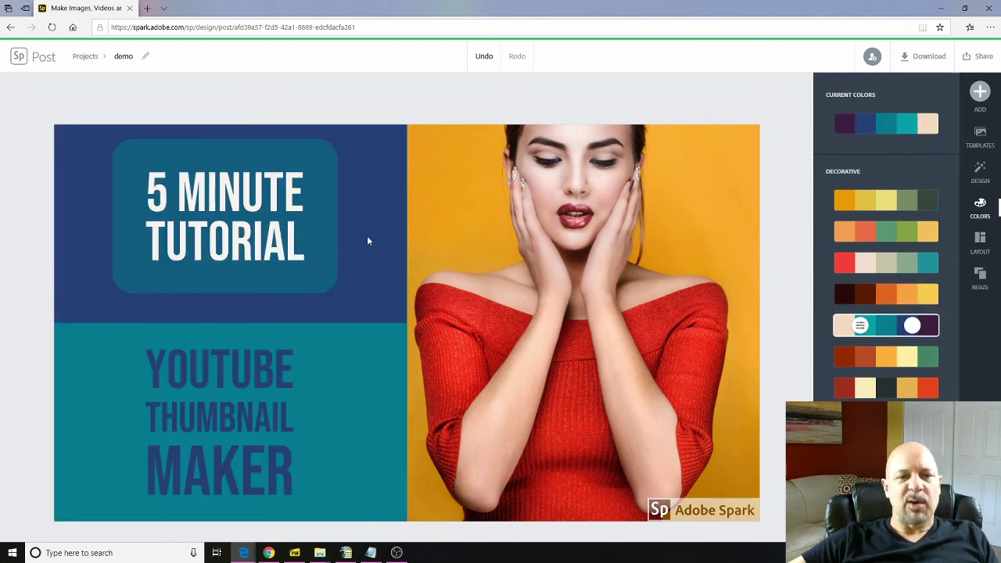
{"action": "left_click", "coordinate": [917, 61]}
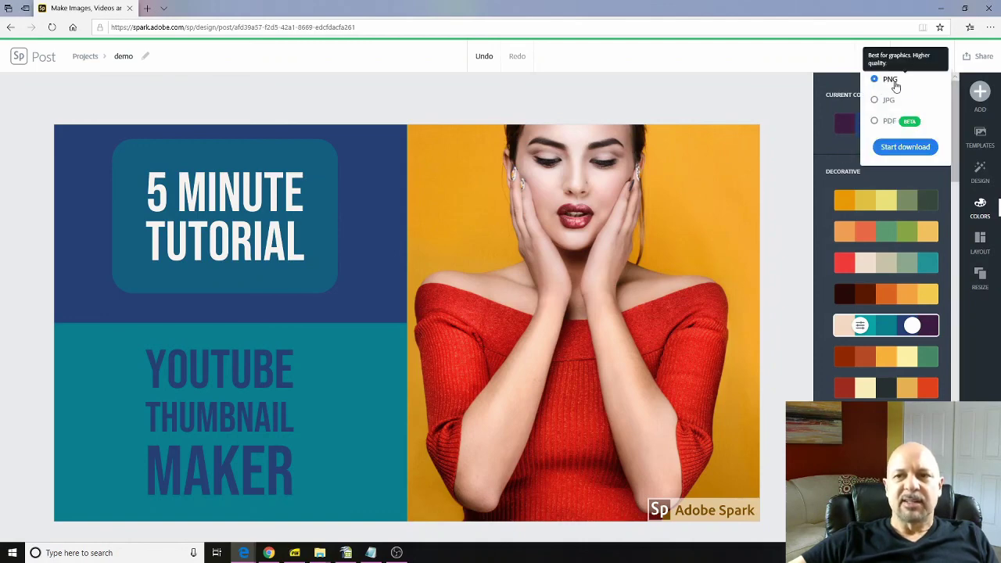